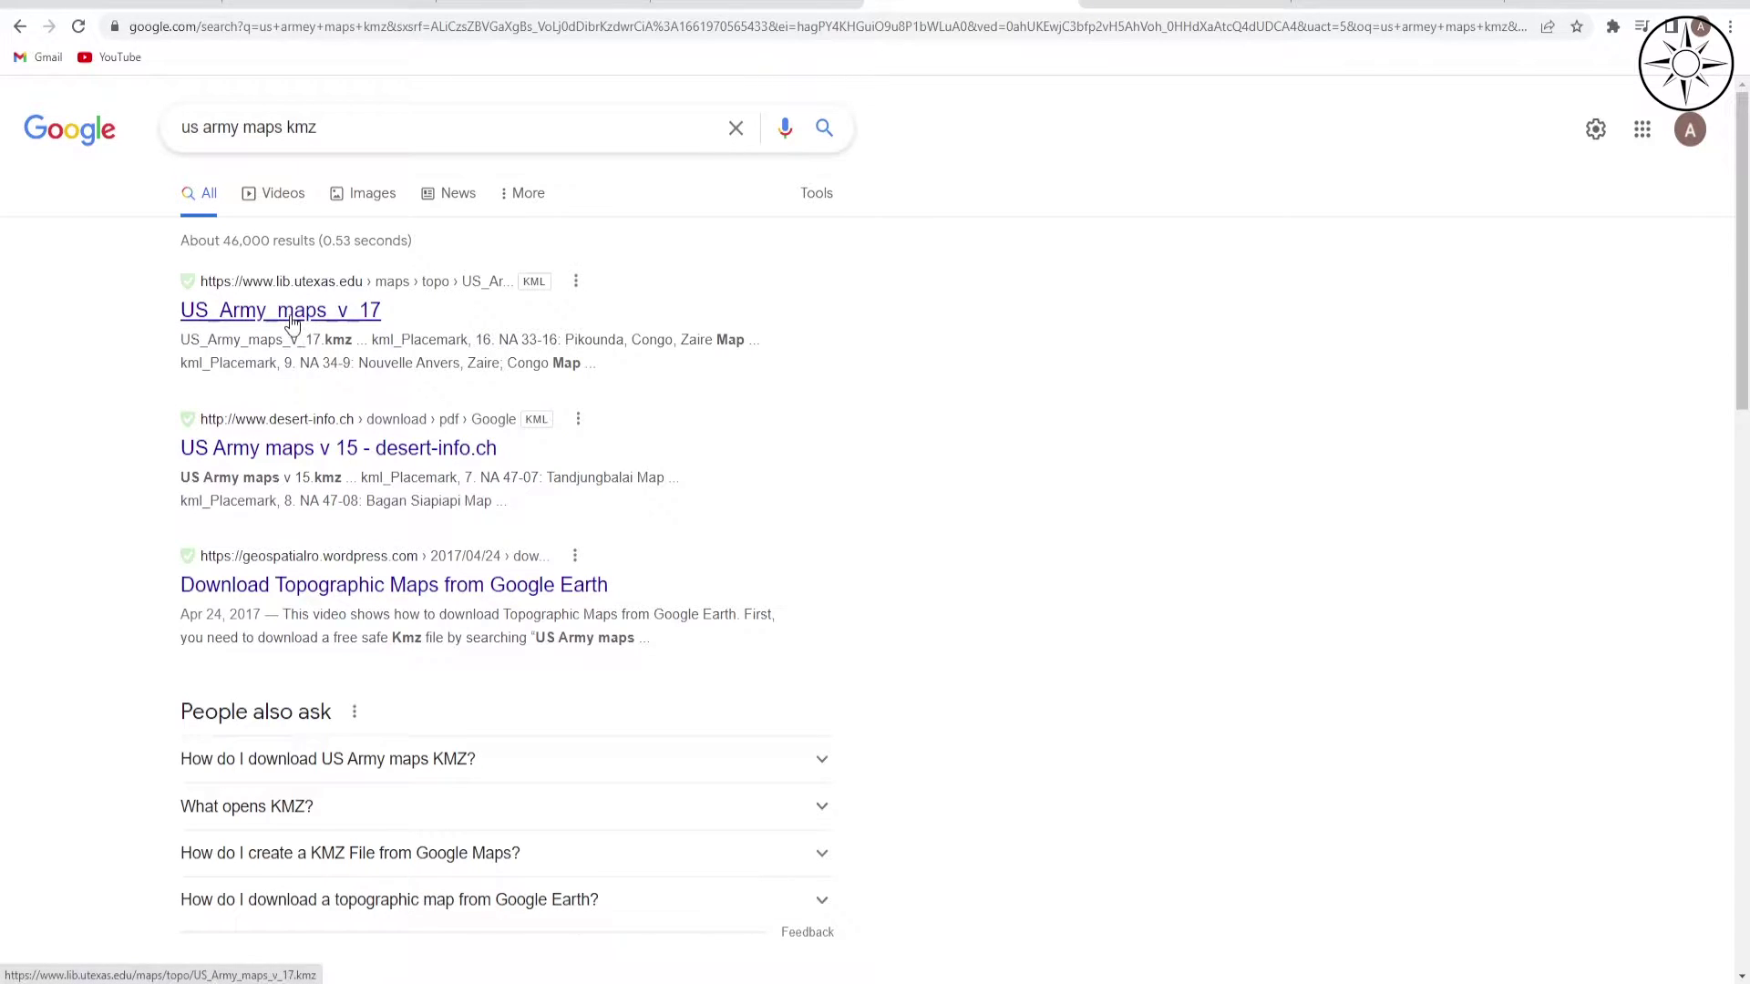
- Open the US_Army_maps_v_17 KMZ search result in a new Chrome tab
{"action": "right_click", "coordinate": [292, 325]}
{"action": "left_click", "coordinate": [364, 332]}
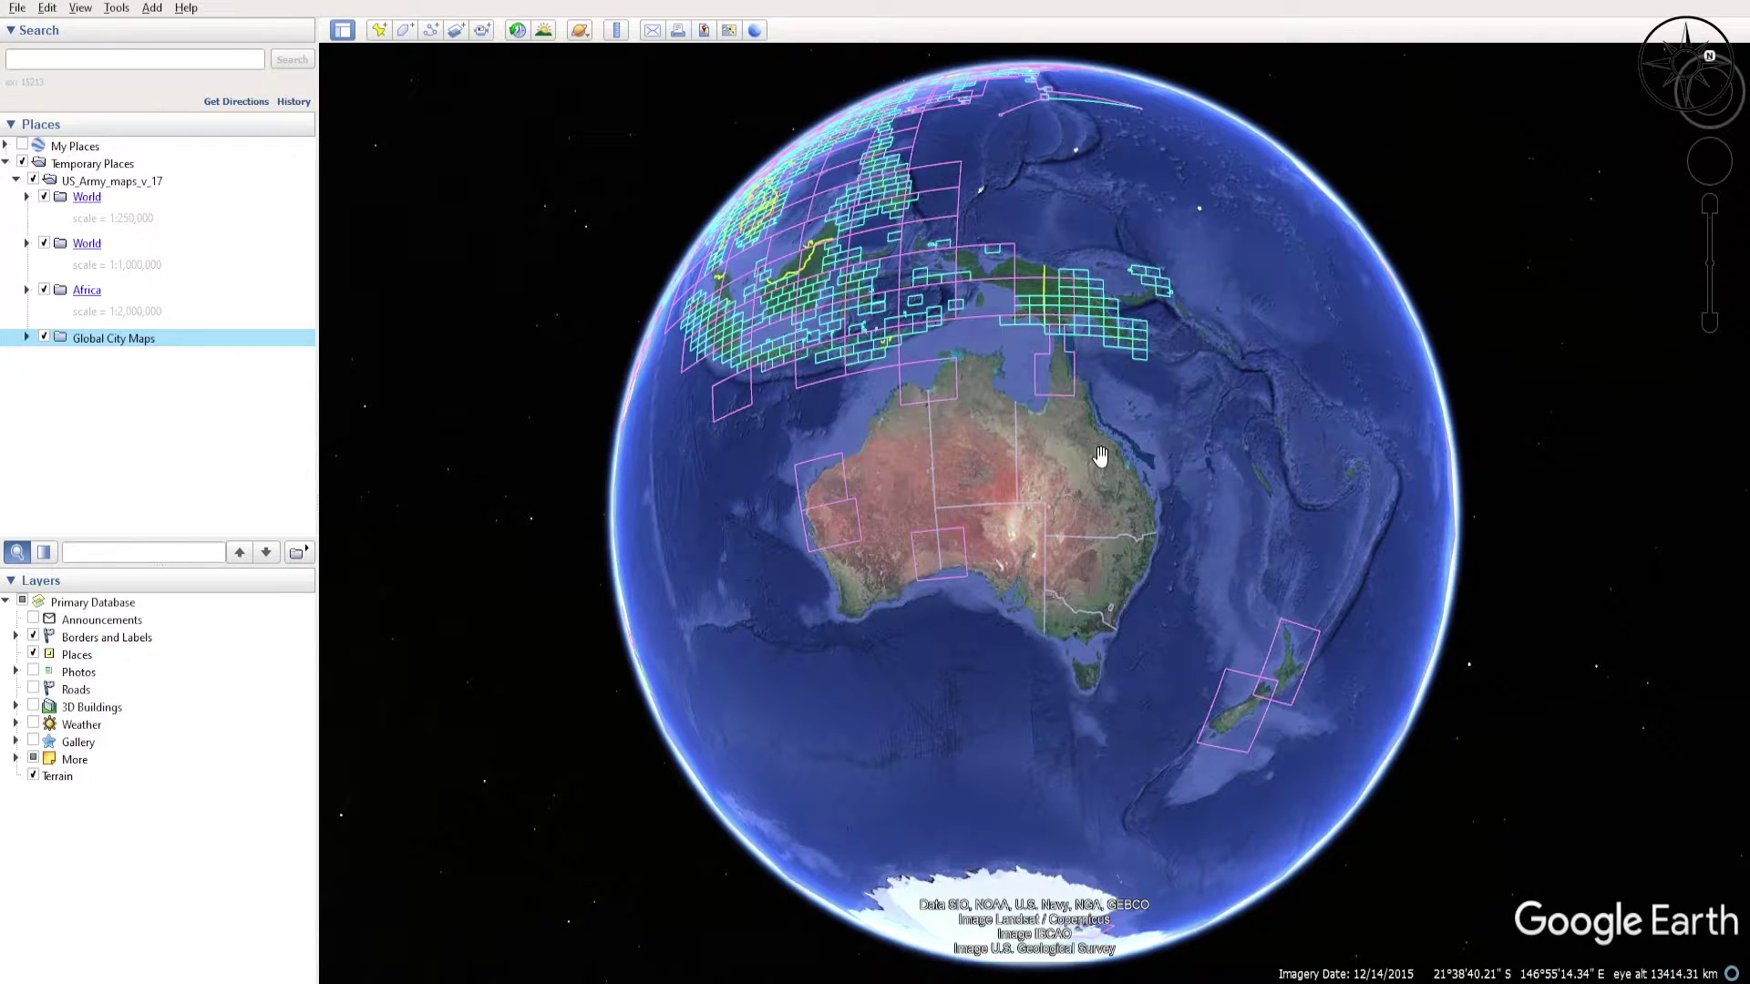
- Drag the globe down to bring the map-sheet grids north of Australia into view
{"action": "left_click_drag", "start_coordinate": [1101, 456], "coordinate": [1108, 609]}
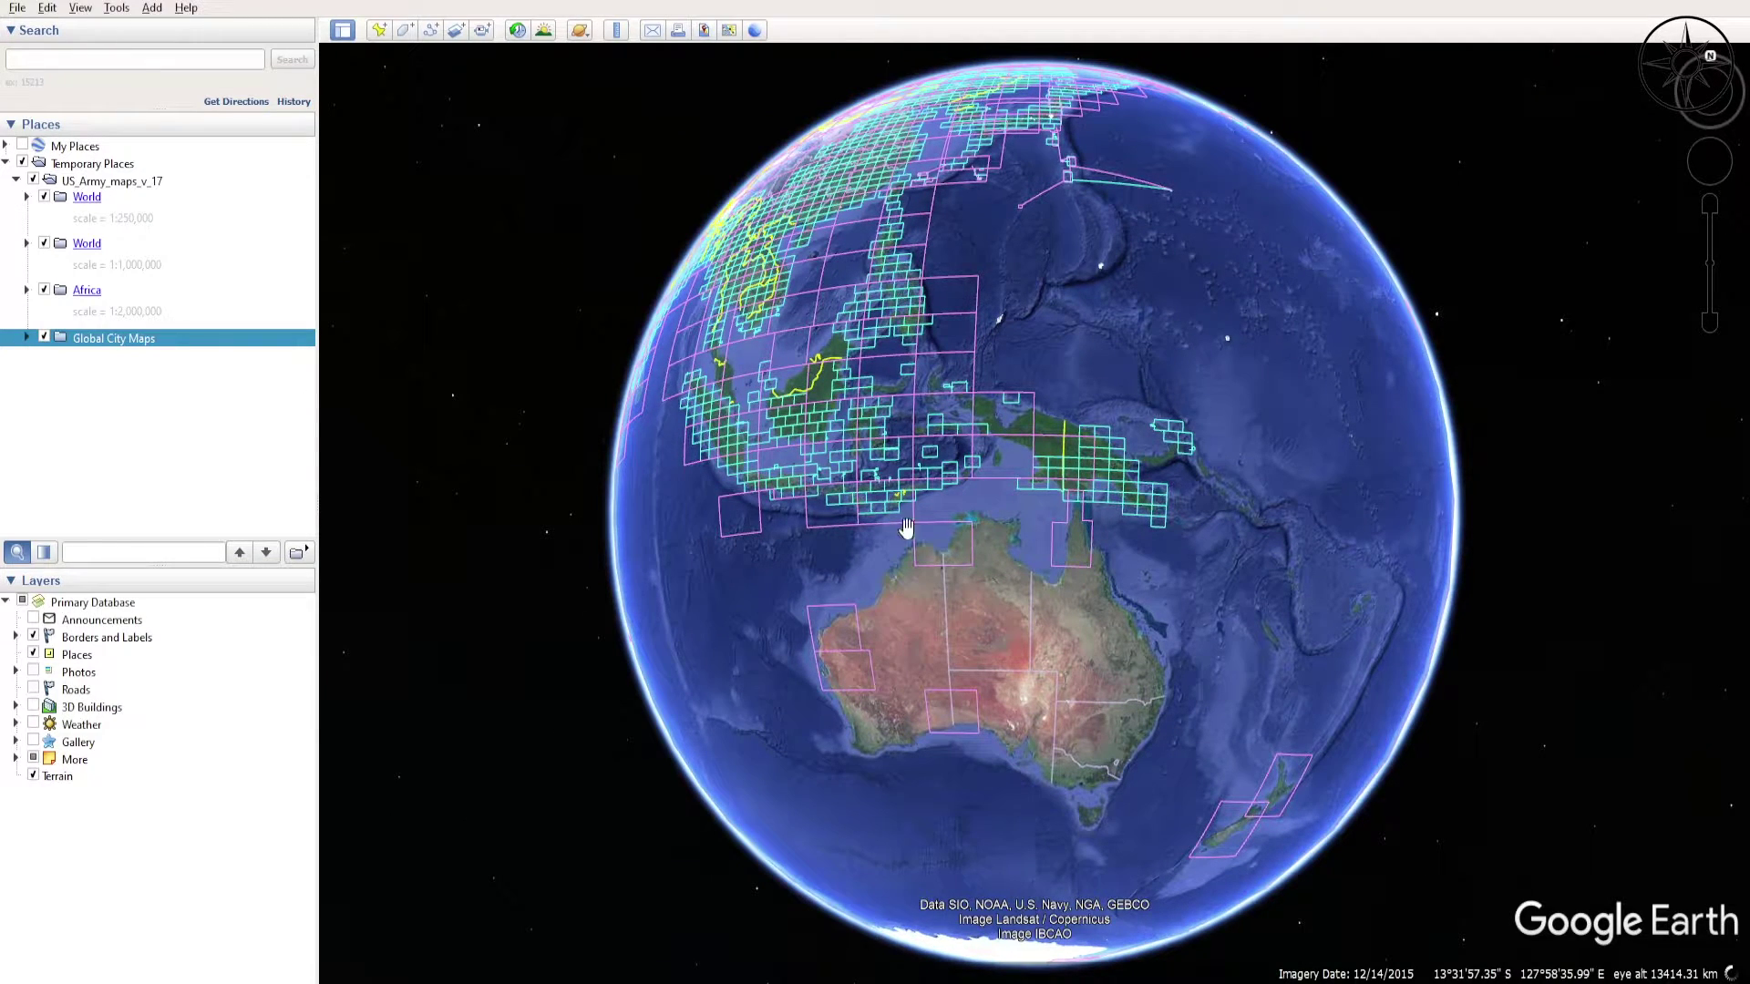
- Hide the Global City Maps, Africa 1:2,000,000 and World 1:1,000,000 grid layers
{"action": "left_click", "coordinate": [45, 338]}
{"action": "left_click", "coordinate": [45, 290]}
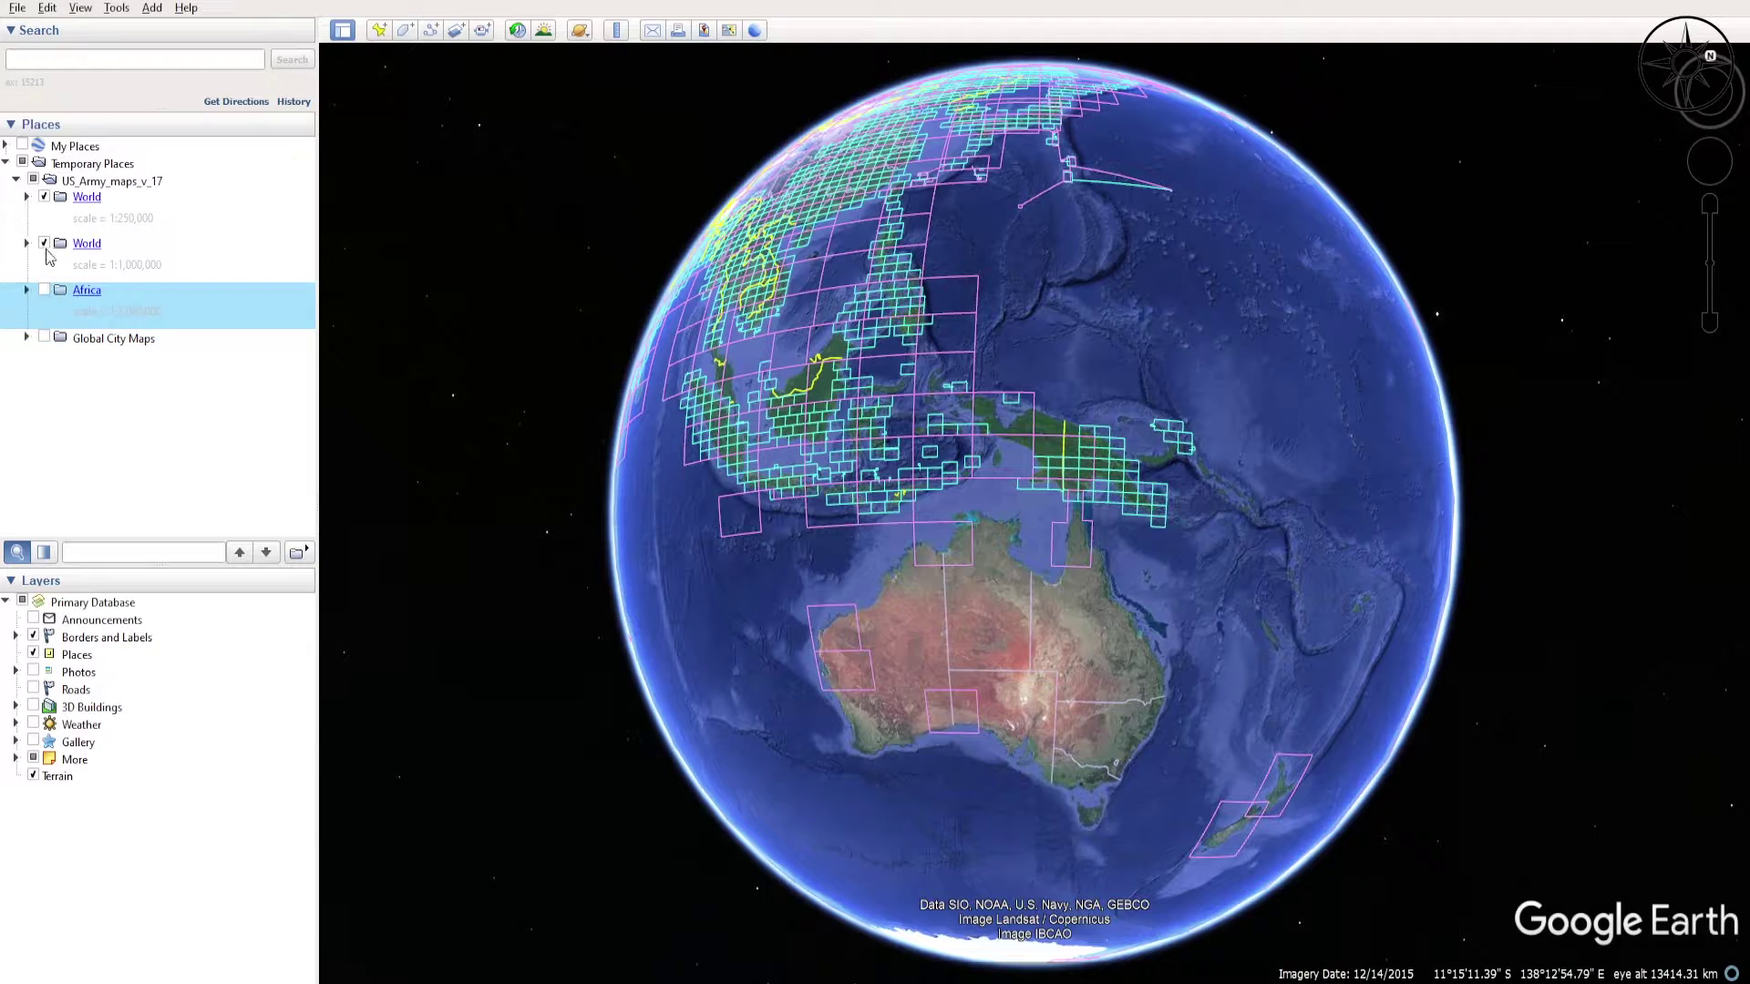
{"action": "left_click", "coordinate": [55, 258]}
{"action": "left_click", "coordinate": [44, 243]}
- Rotate the globe from Southeast Asia past India and Africa to face Europe
{"action": "left_click_drag", "start_coordinate": [911, 401], "coordinate": [1028, 497]}
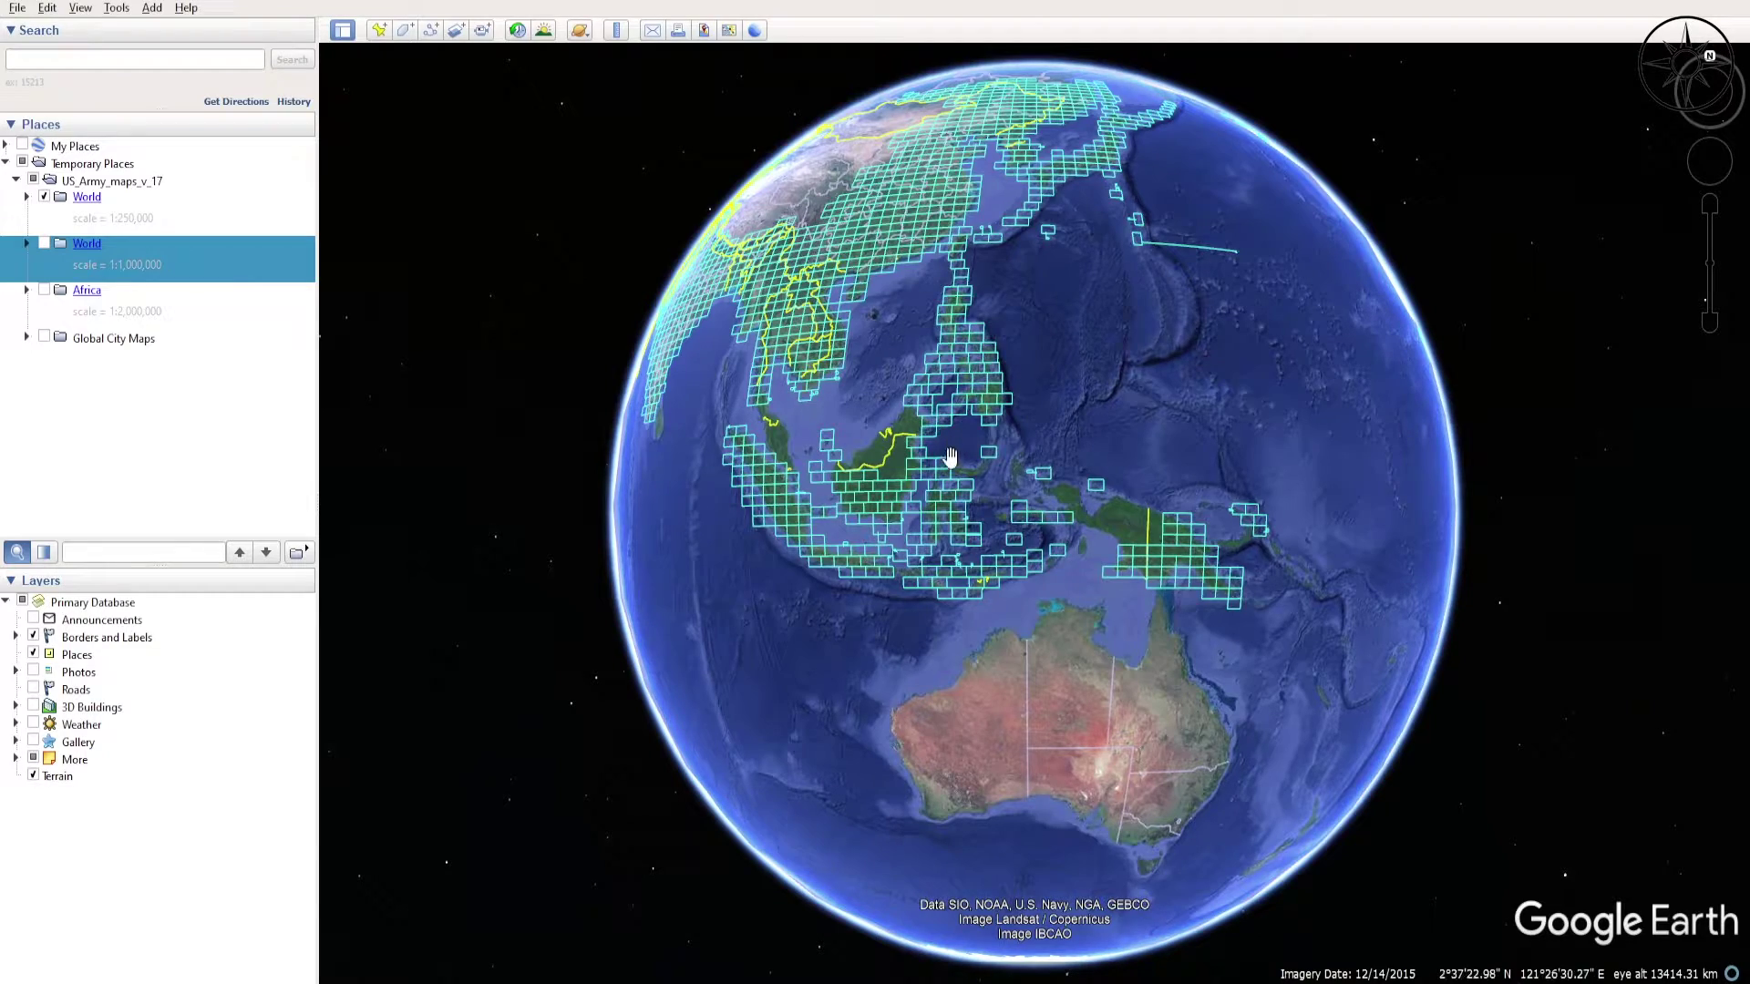
{"action": "left_click_drag", "start_coordinate": [936, 444], "coordinate": [1082, 601]}
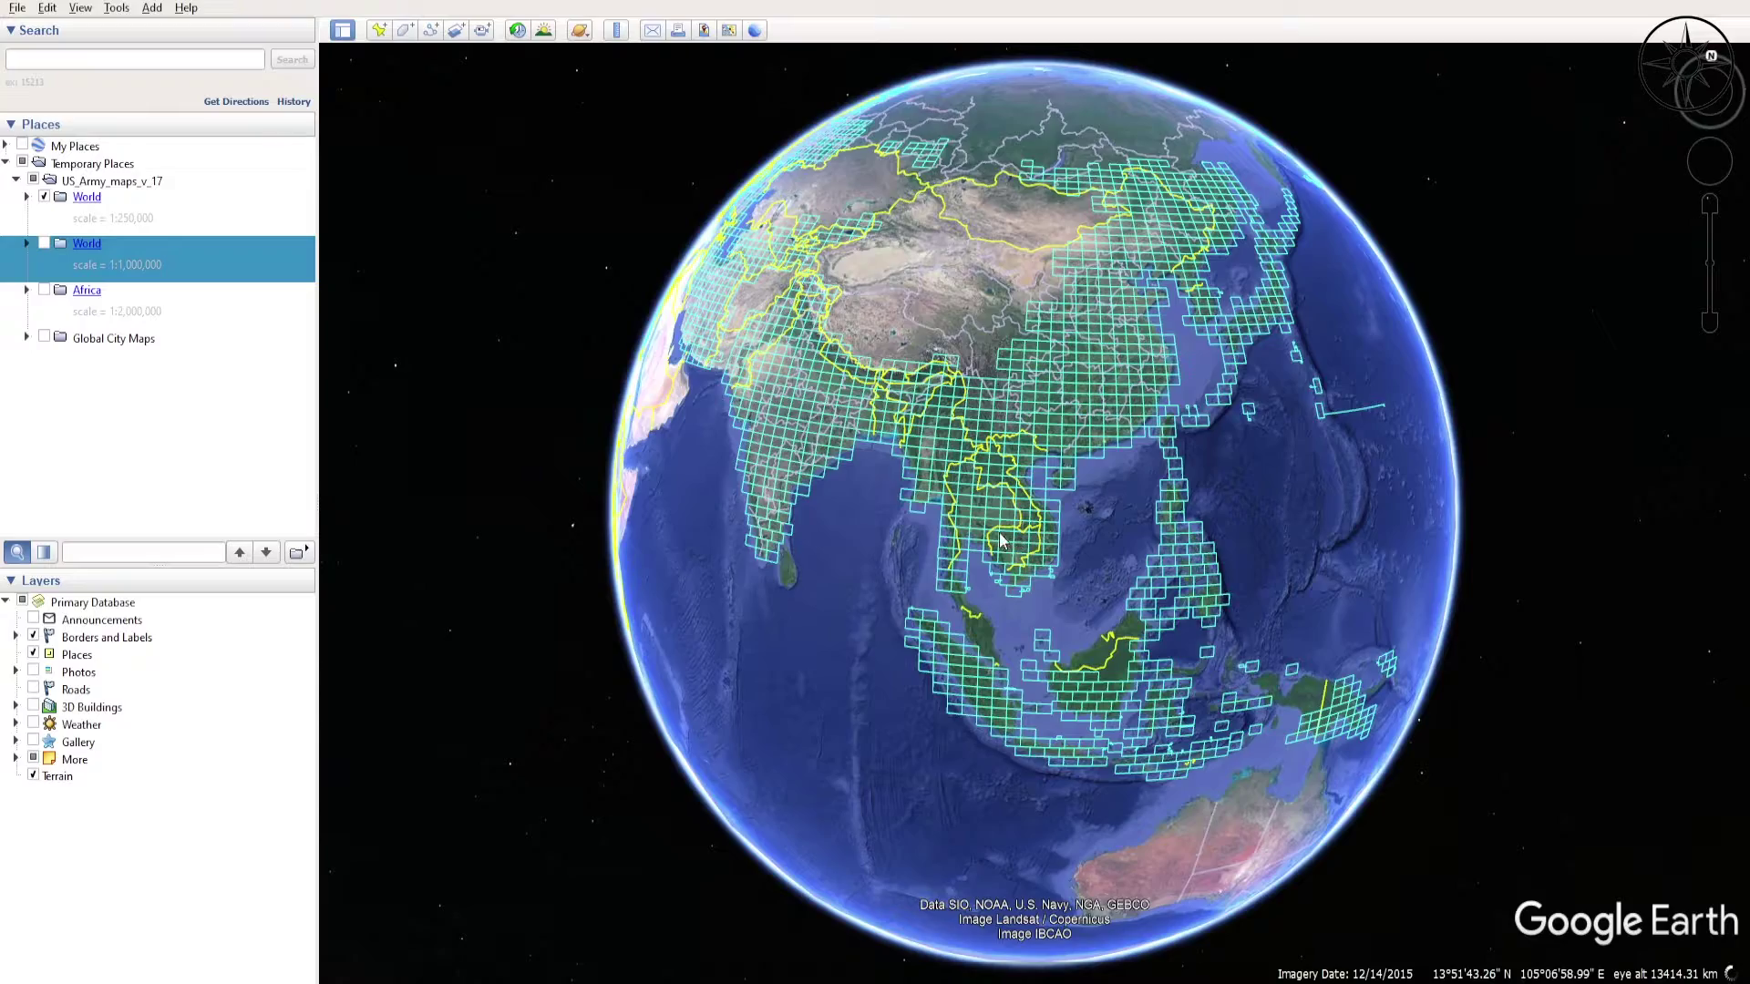
{"action": "left_click_drag", "start_coordinate": [902, 509], "coordinate": [1188, 489]}
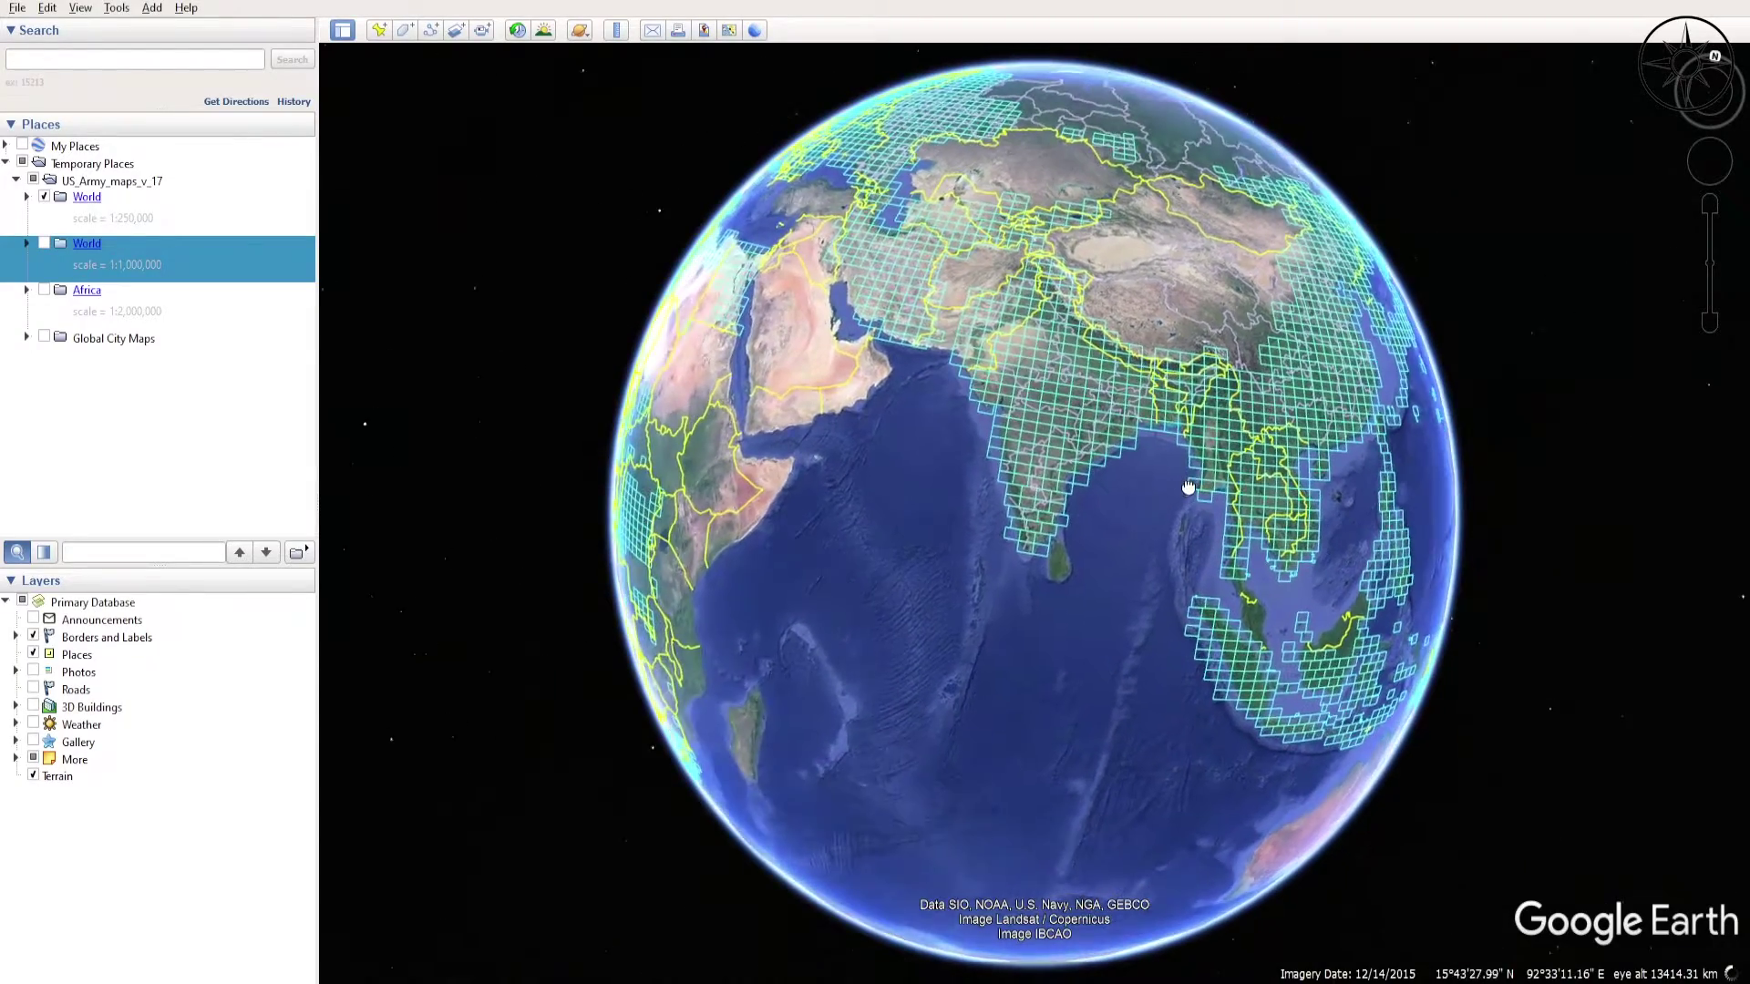
{"action": "left_click_drag", "start_coordinate": [817, 457], "coordinate": [1023, 562]}
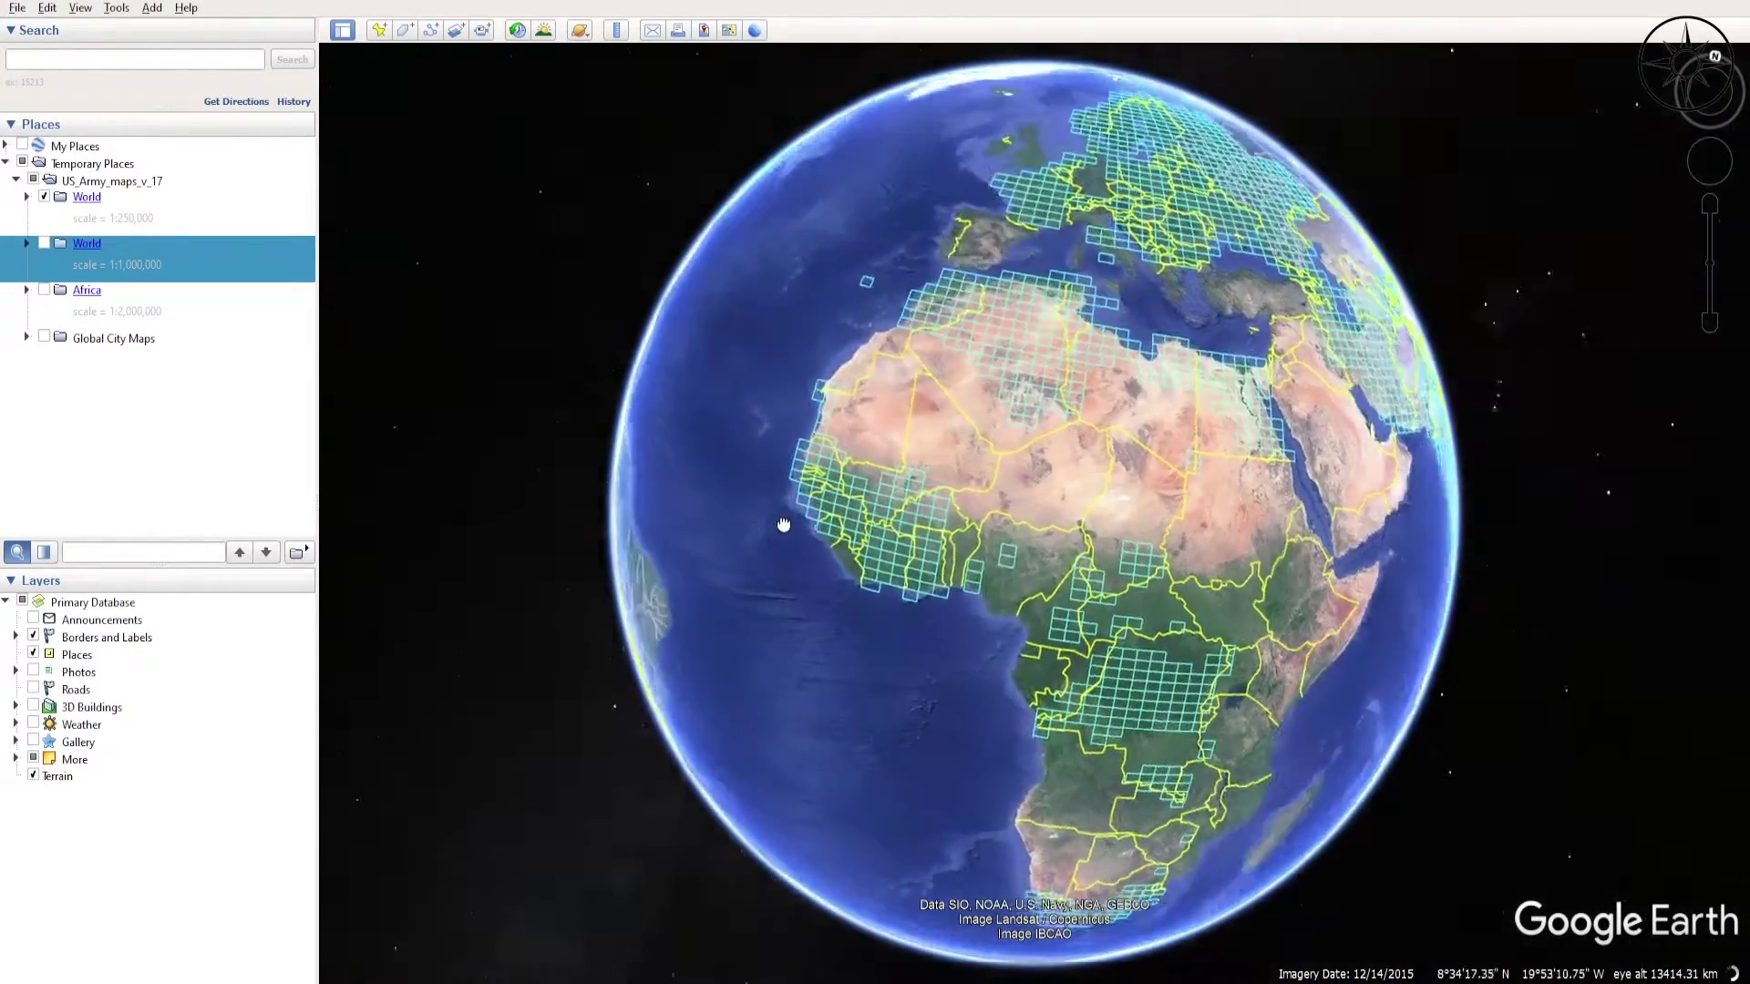
{"action": "left_click_drag", "start_coordinate": [784, 524], "coordinate": [793, 652]}
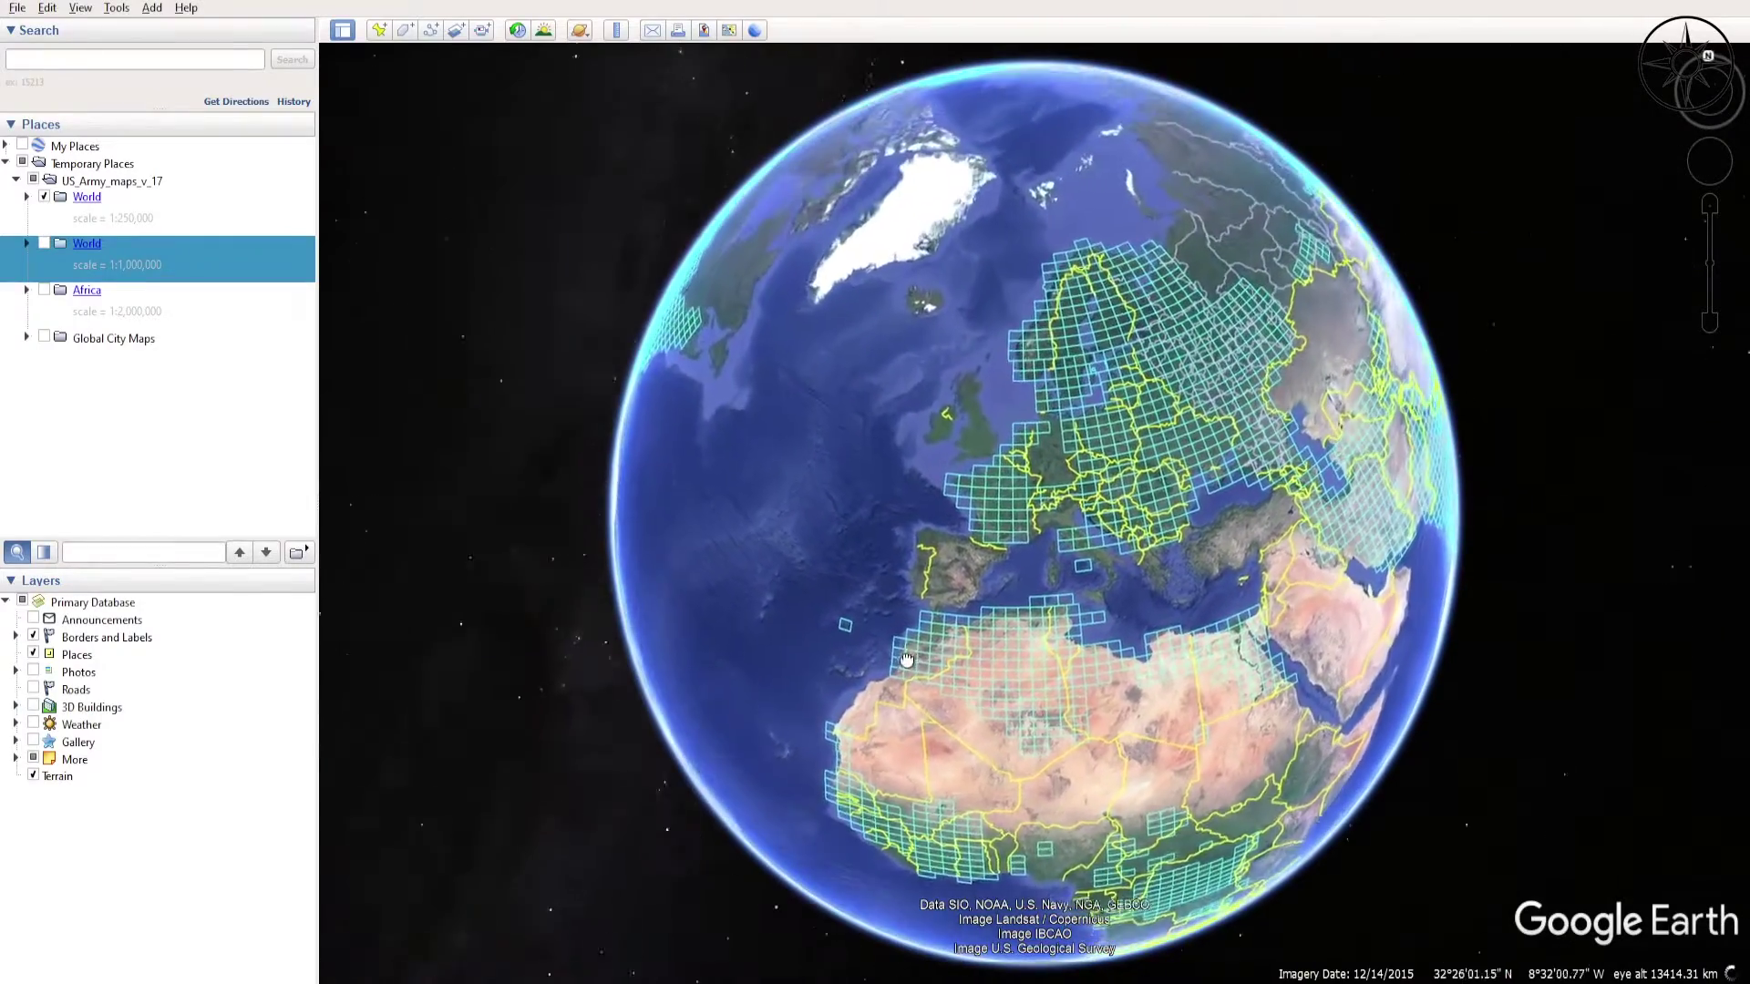
- Zoom in over the Alps to about 1271 km eye altitude to show individual sheet cells
{"action": "scroll", "coordinate": [1046, 561], "scroll_direction": "up", "scroll_amount": 5}
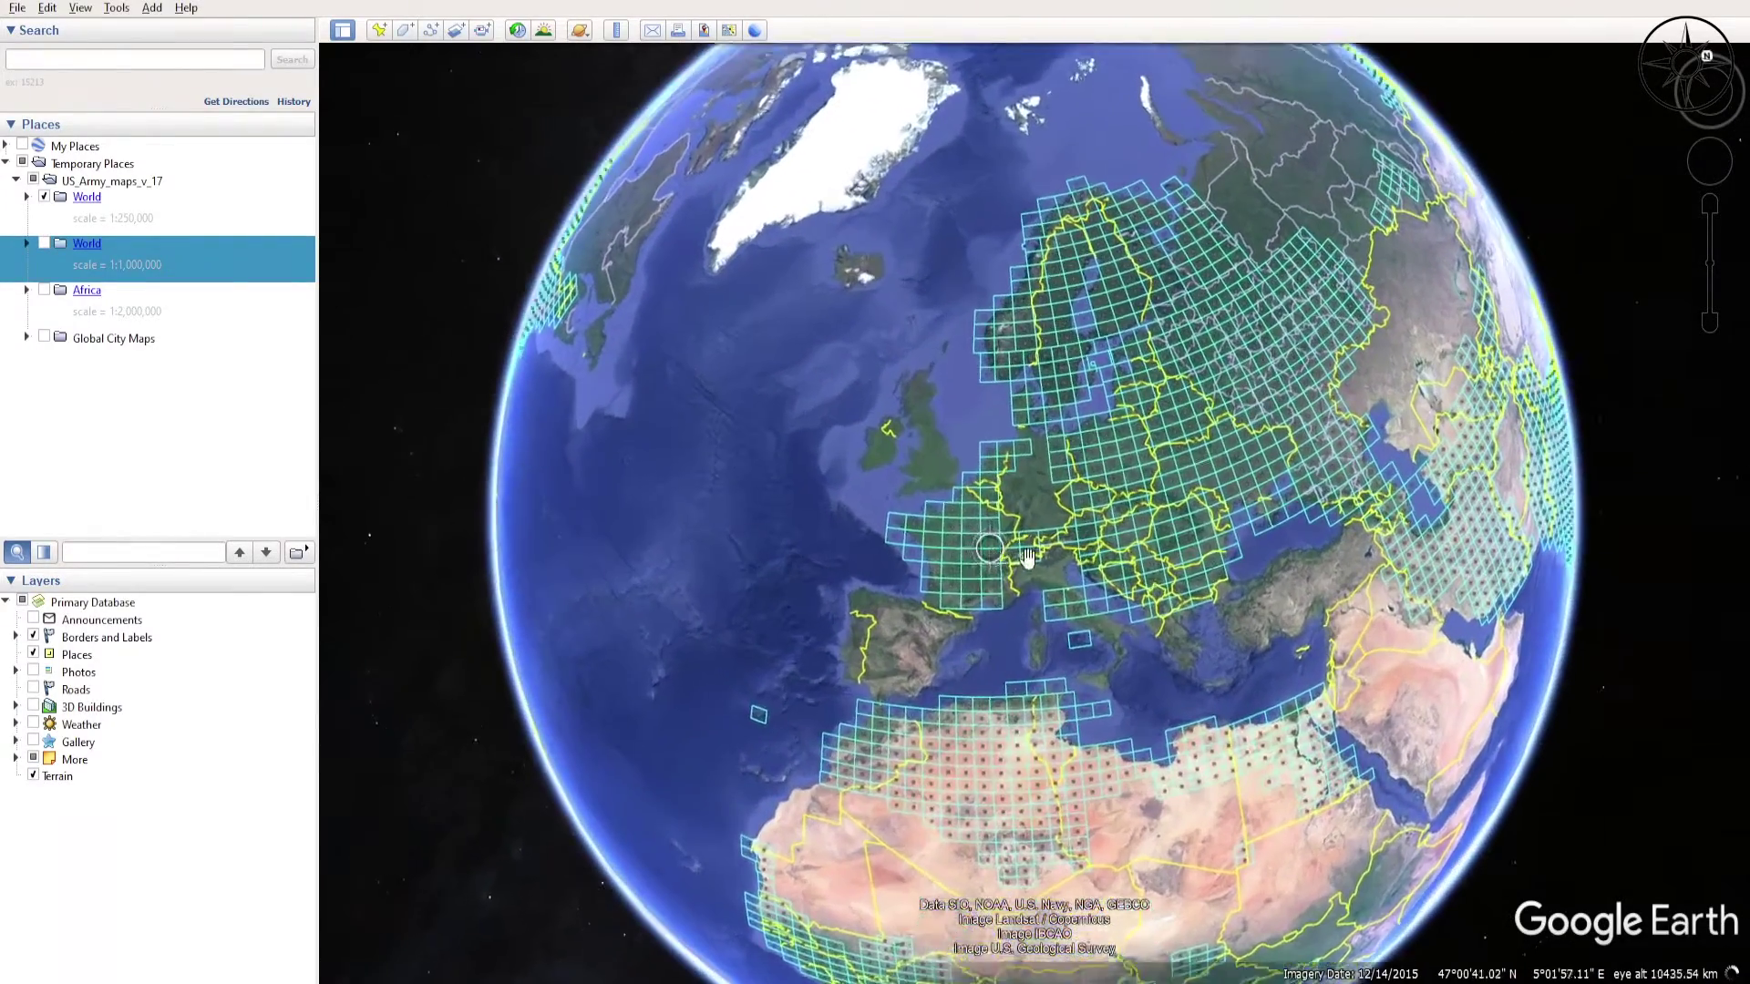
{"action": "scroll", "coordinate": [1046, 562], "scroll_direction": "up", "scroll_amount": 5}
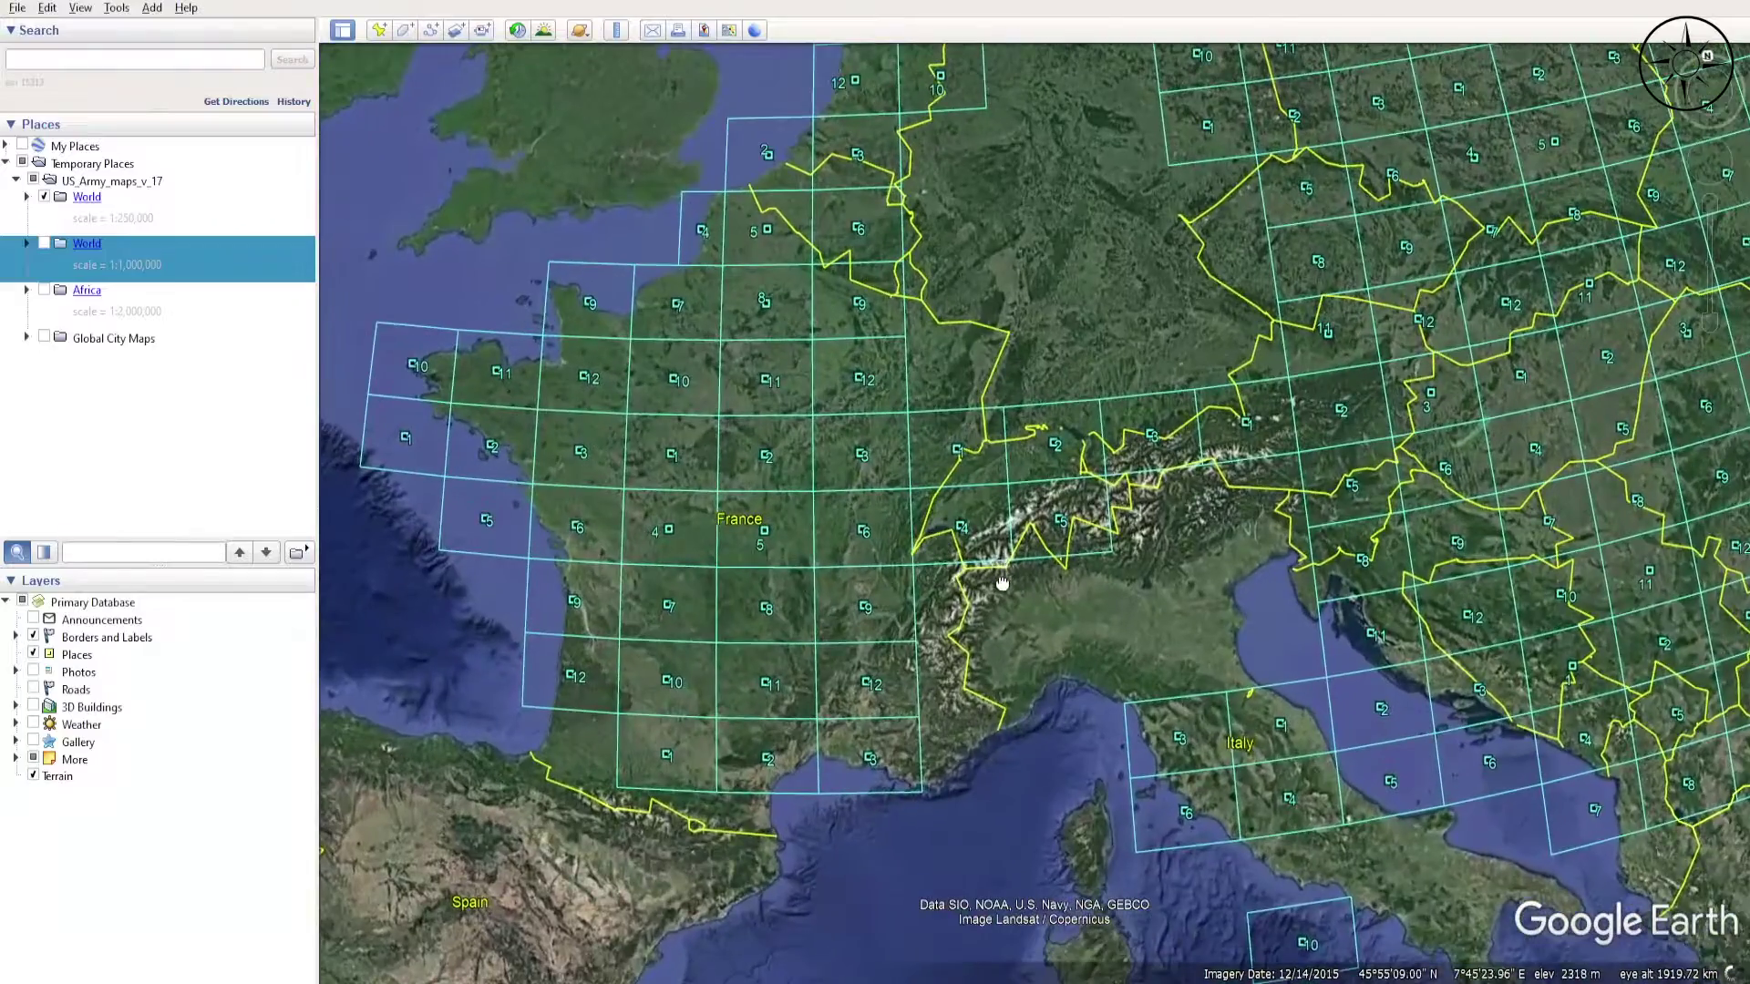
{"action": "scroll", "coordinate": [974, 525], "scroll_direction": "up", "scroll_amount": 2}
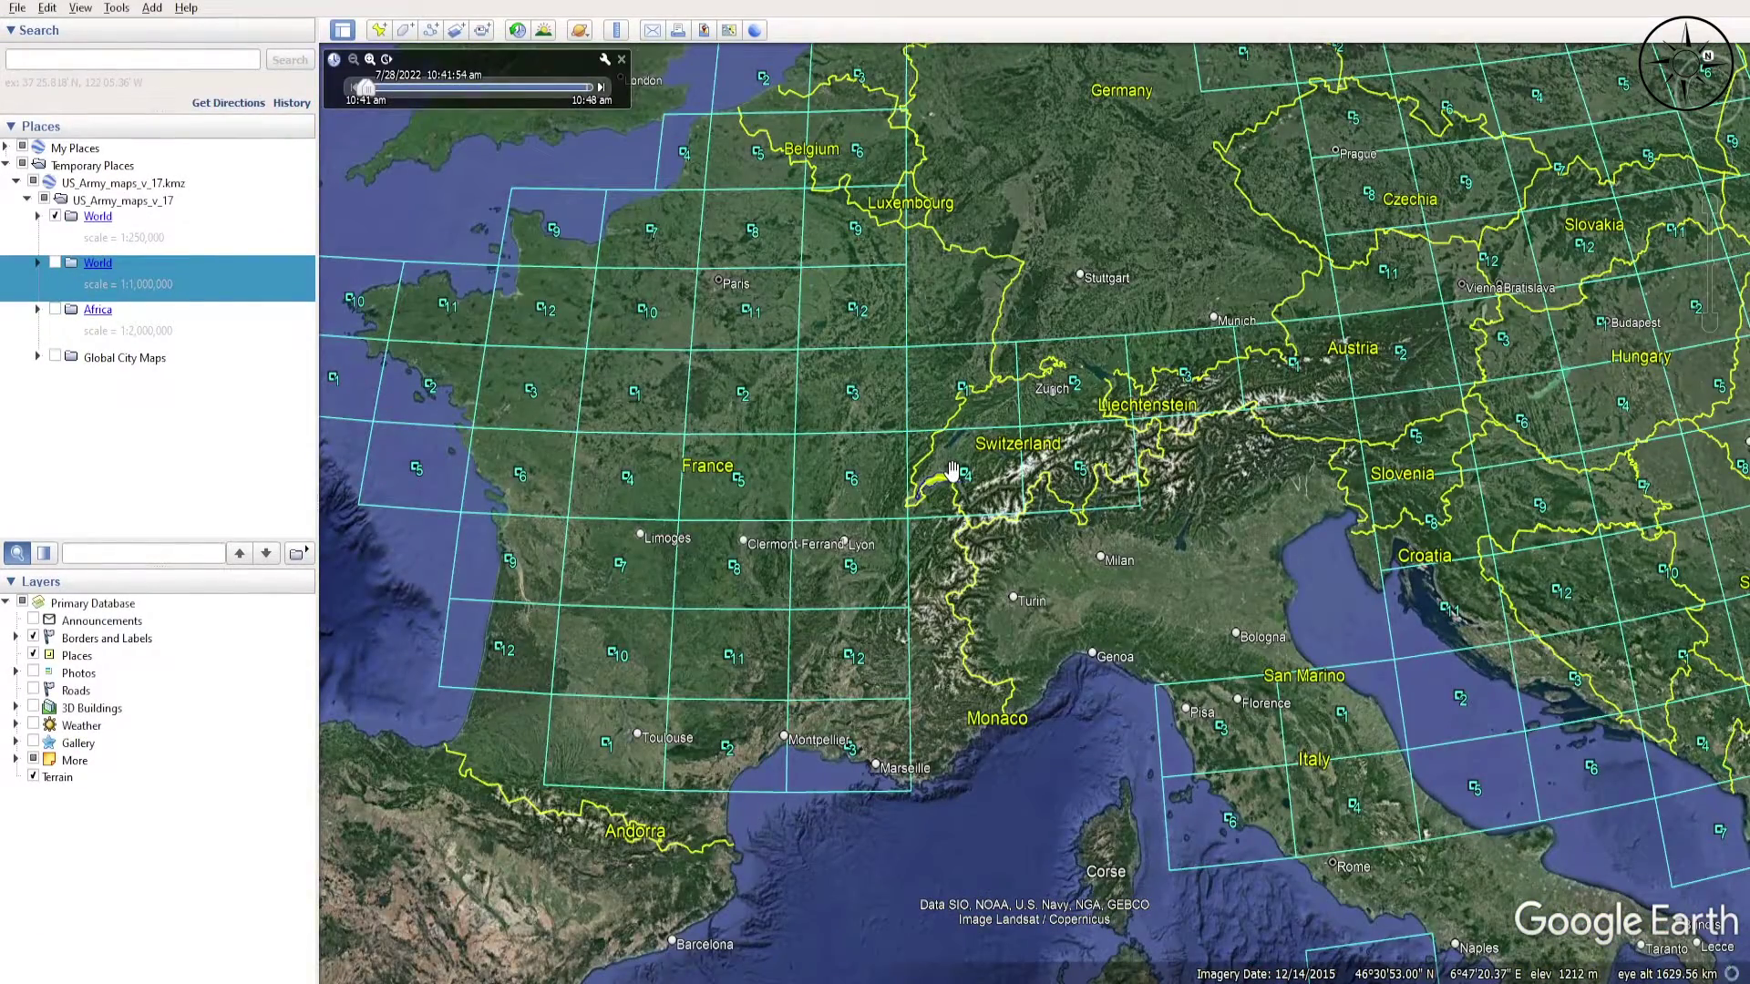
{"action": "scroll", "coordinate": [948, 467], "scroll_direction": "up", "scroll_amount": 2}
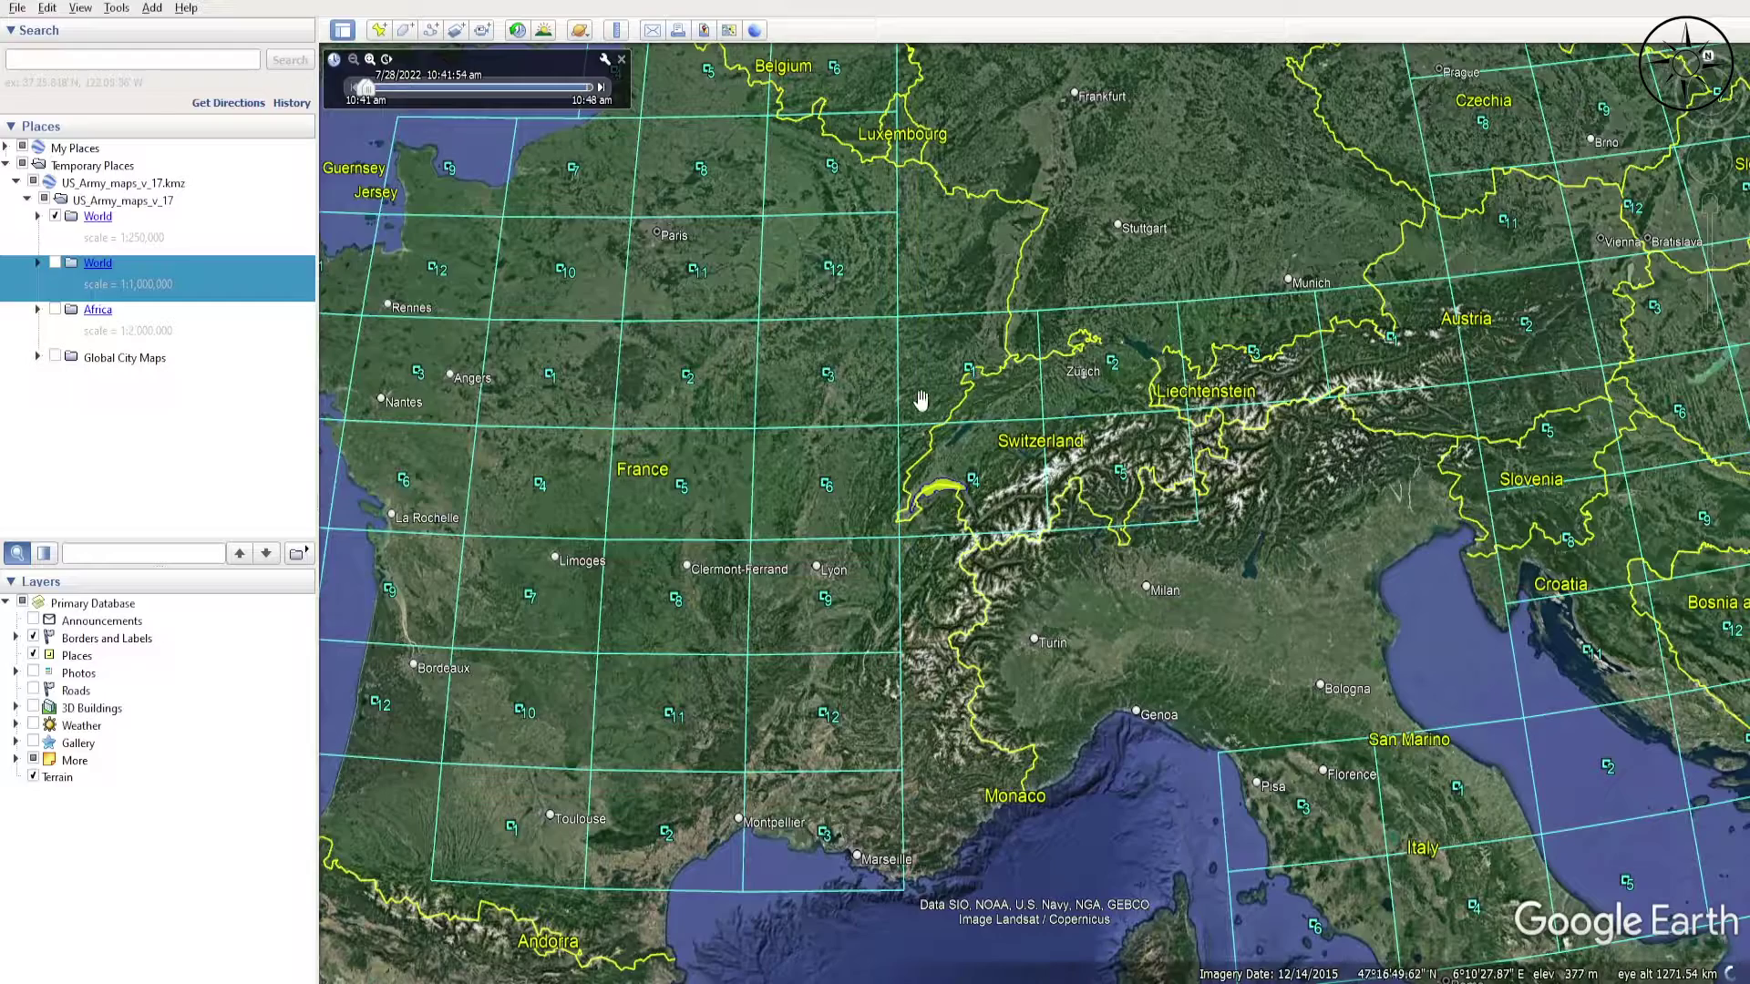
- Open the NL32-1: Basel sheet's info balloon and copy its Map link address
{"action": "left_click", "coordinate": [970, 376]}
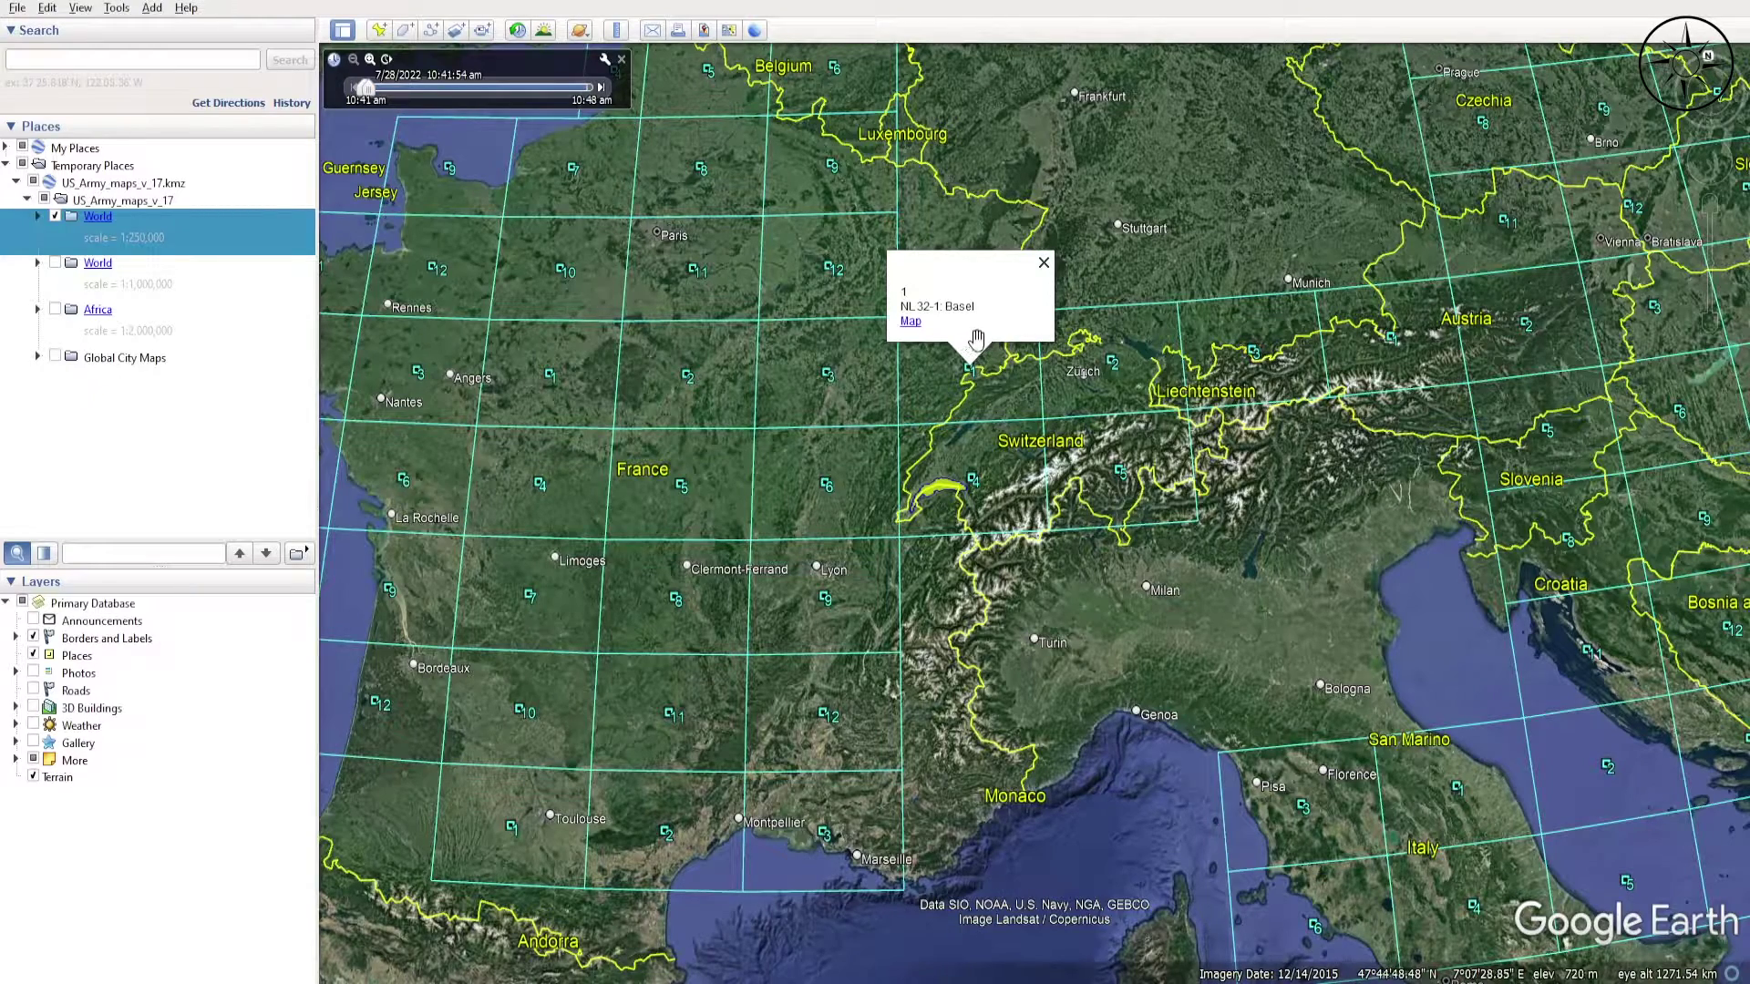
{"action": "right_click", "coordinate": [911, 326]}
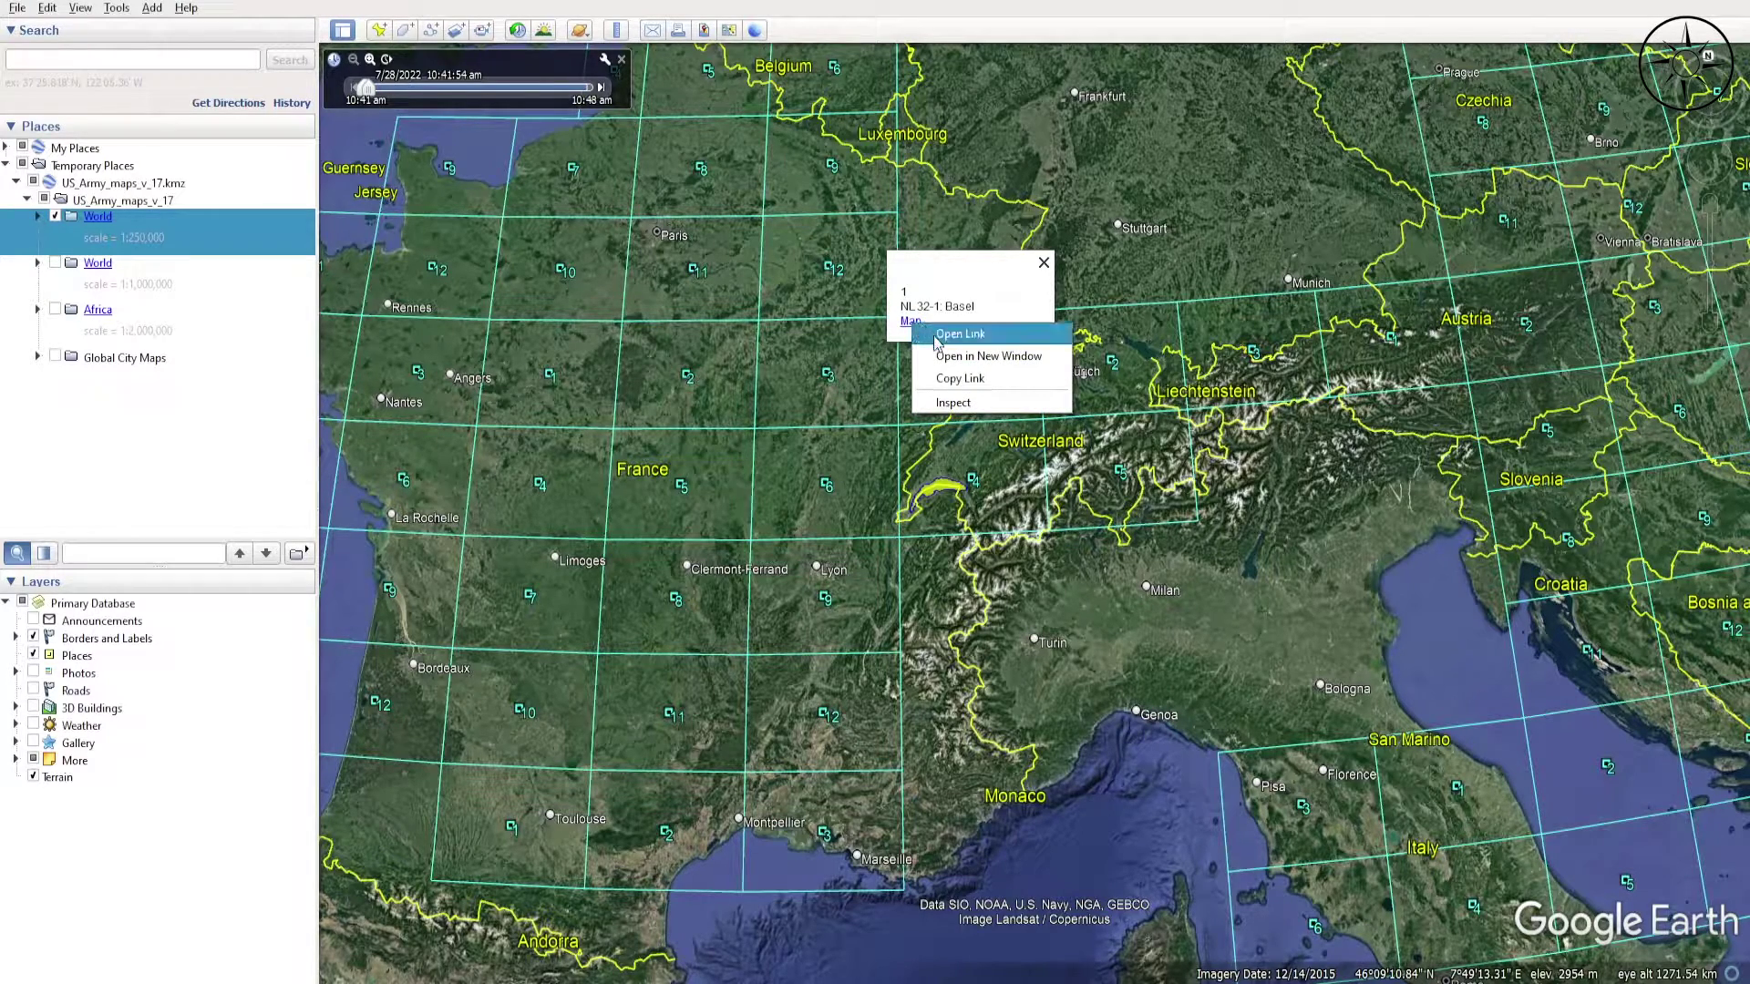
{"action": "left_click", "coordinate": [982, 386]}
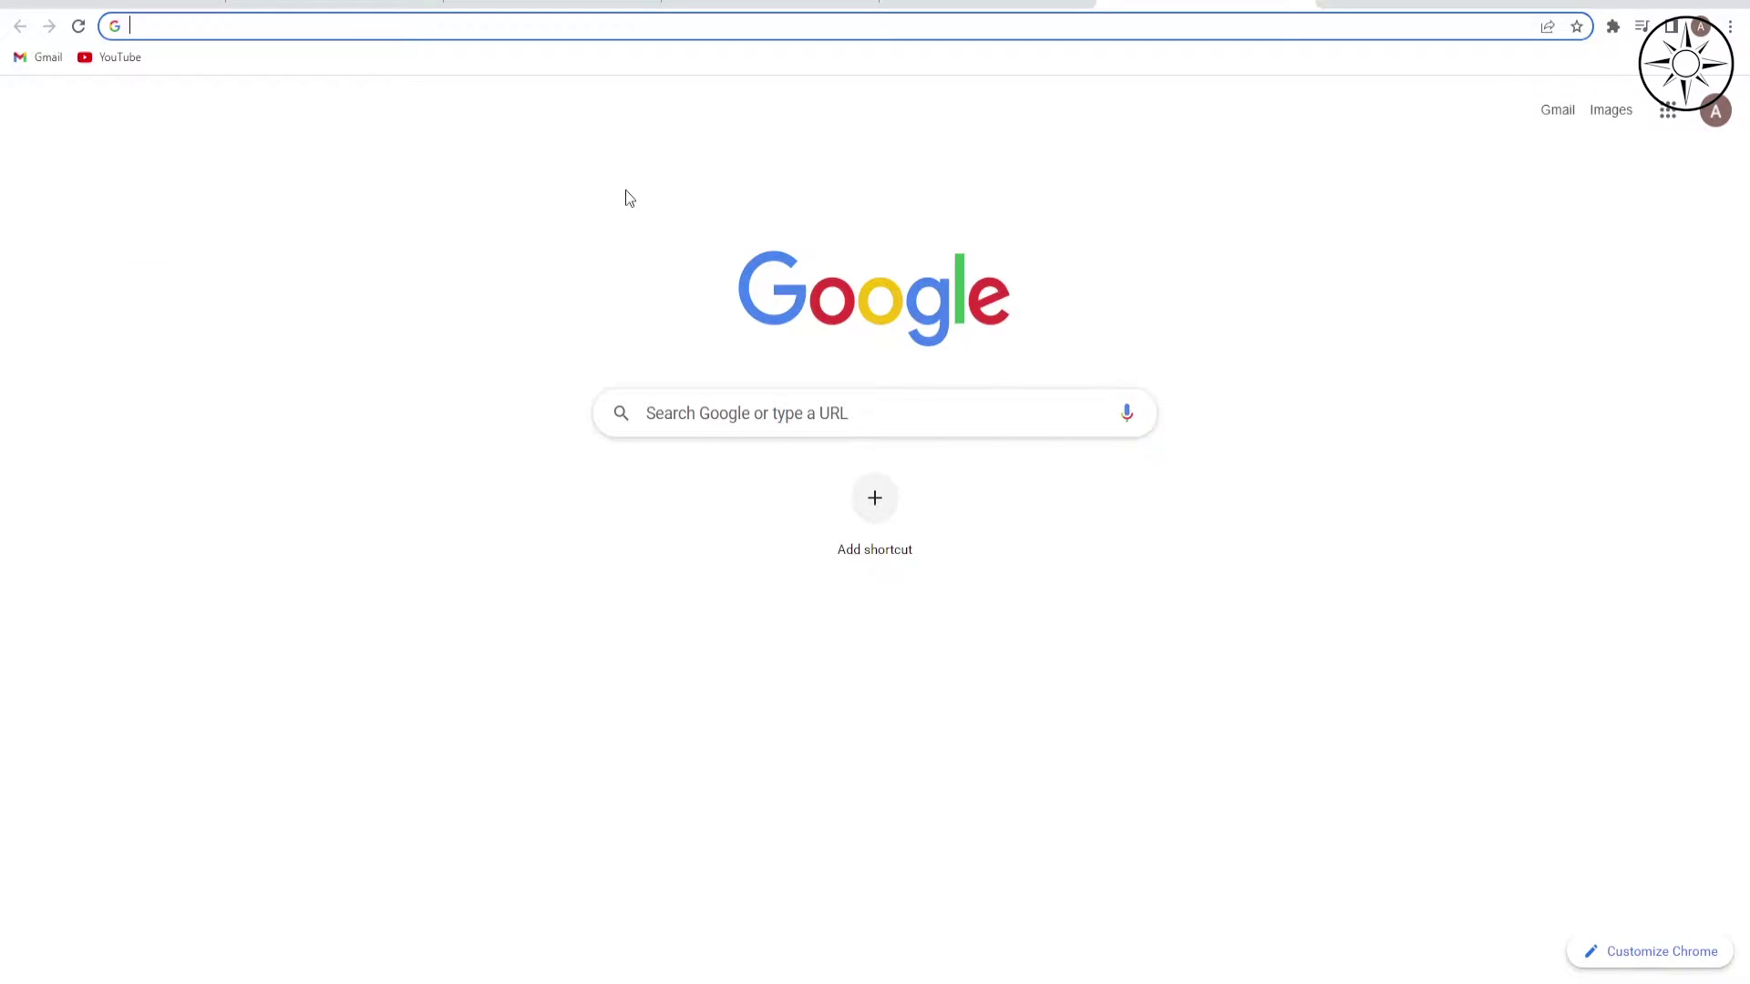
- Paste the copied Basel map URL into Chrome's address bar and load it
{"action": "right_click", "coordinate": [646, 24]}
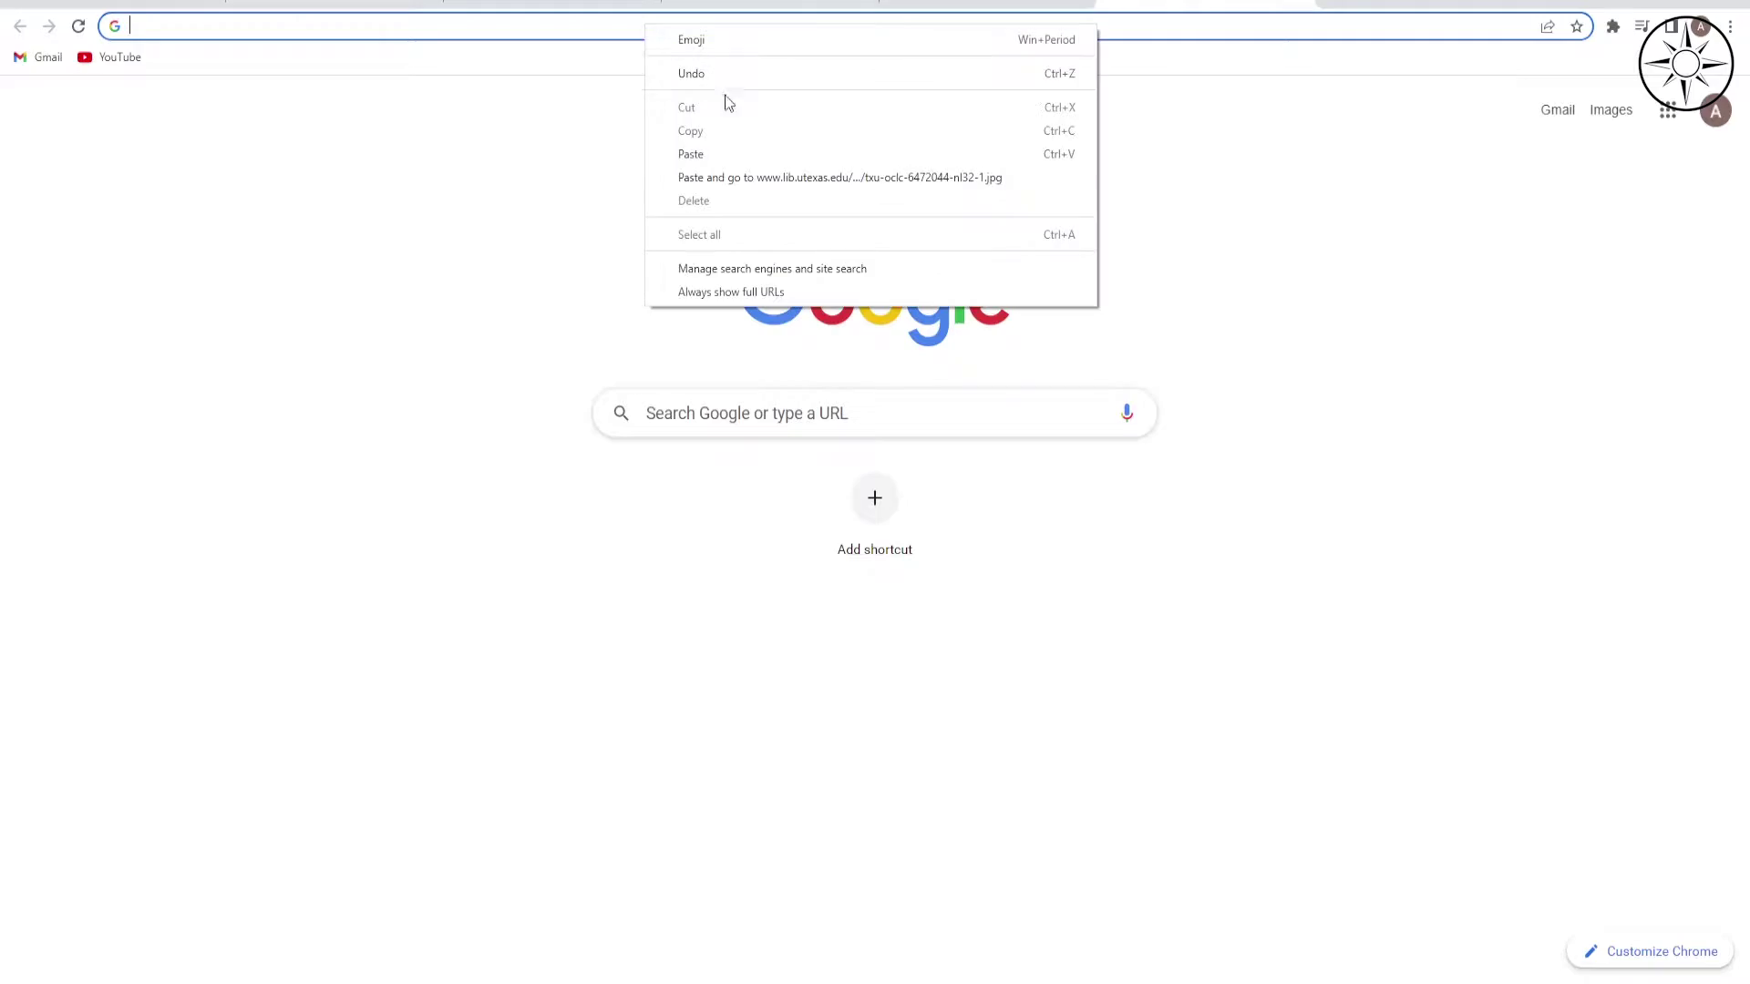
{"action": "left_click", "coordinate": [713, 154]}
{"action": "key", "text": "Return"}
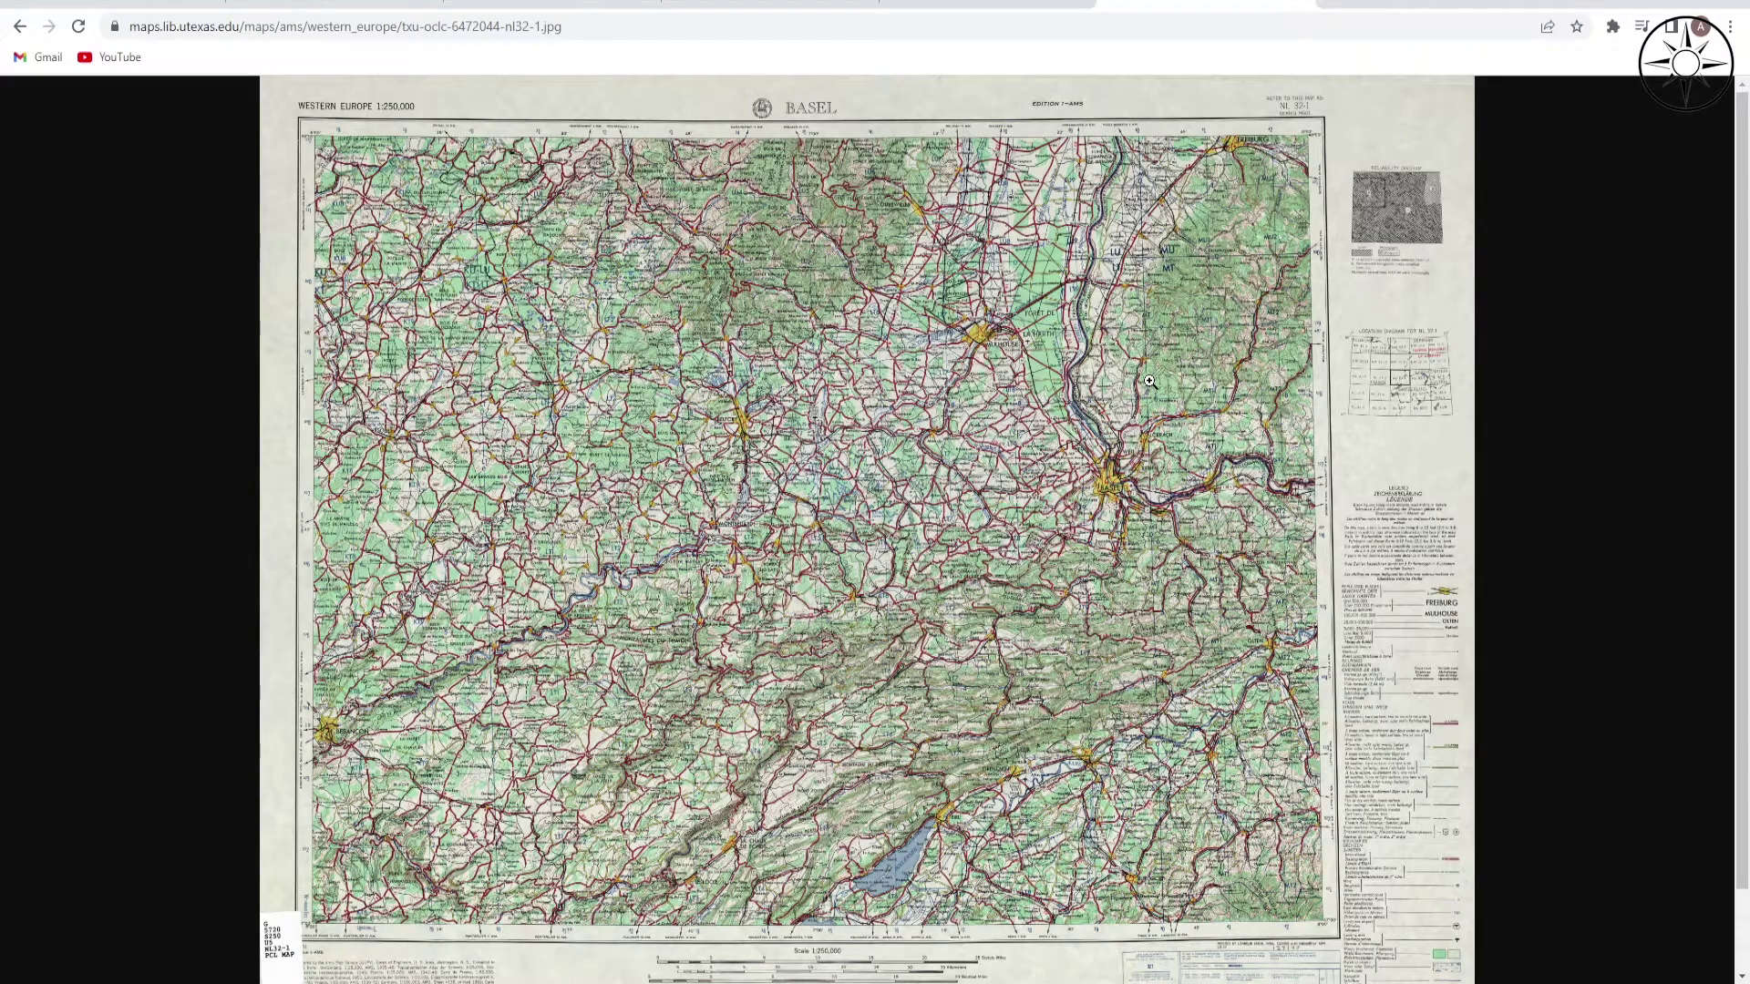
- Zoom into the Basel map sheet to inspect detail, then zoom back out to the full sheet
{"action": "scroll", "coordinate": [787, 476], "scroll_direction": "up", "scroll_amount": 4, "text": "ctrl"}
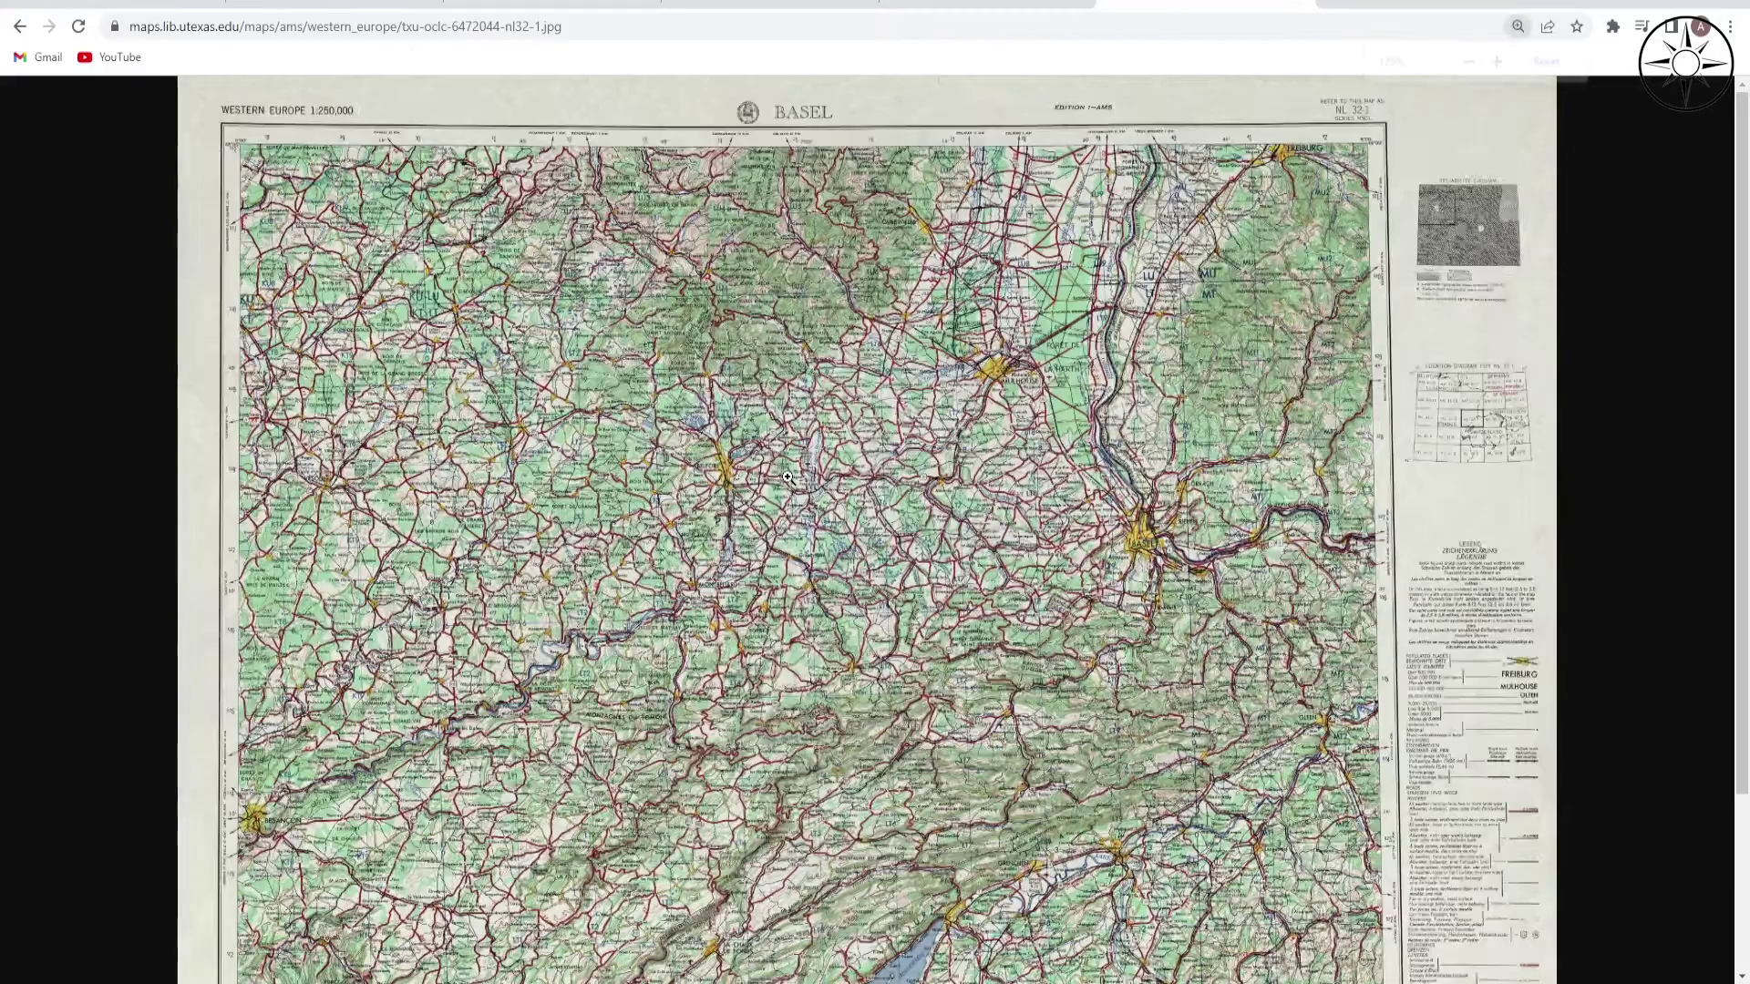
{"action": "scroll", "coordinate": [787, 477], "scroll_direction": "up", "scroll_amount": 1, "text": "ctrl"}
{"action": "scroll", "coordinate": [785, 587], "scroll_direction": "up", "scroll_amount": 3, "text": "ctrl"}
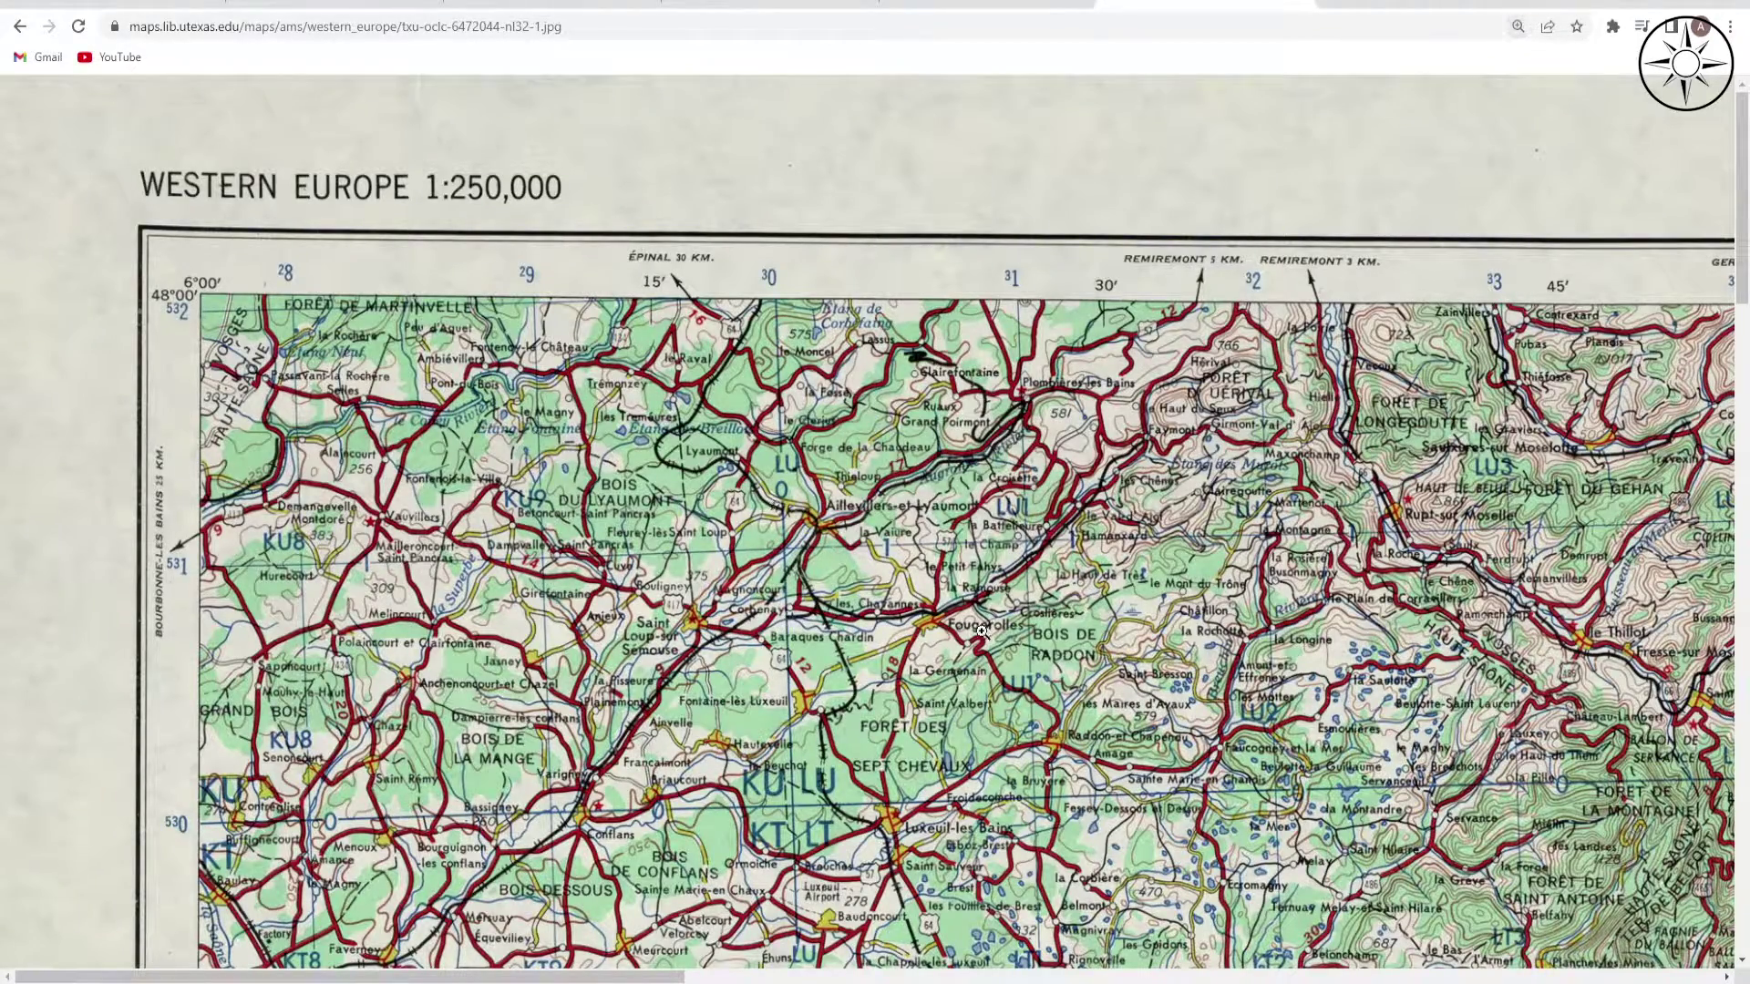
{"action": "scroll", "coordinate": [1039, 787], "scroll_direction": "up", "scroll_amount": 1, "text": "ctrl"}
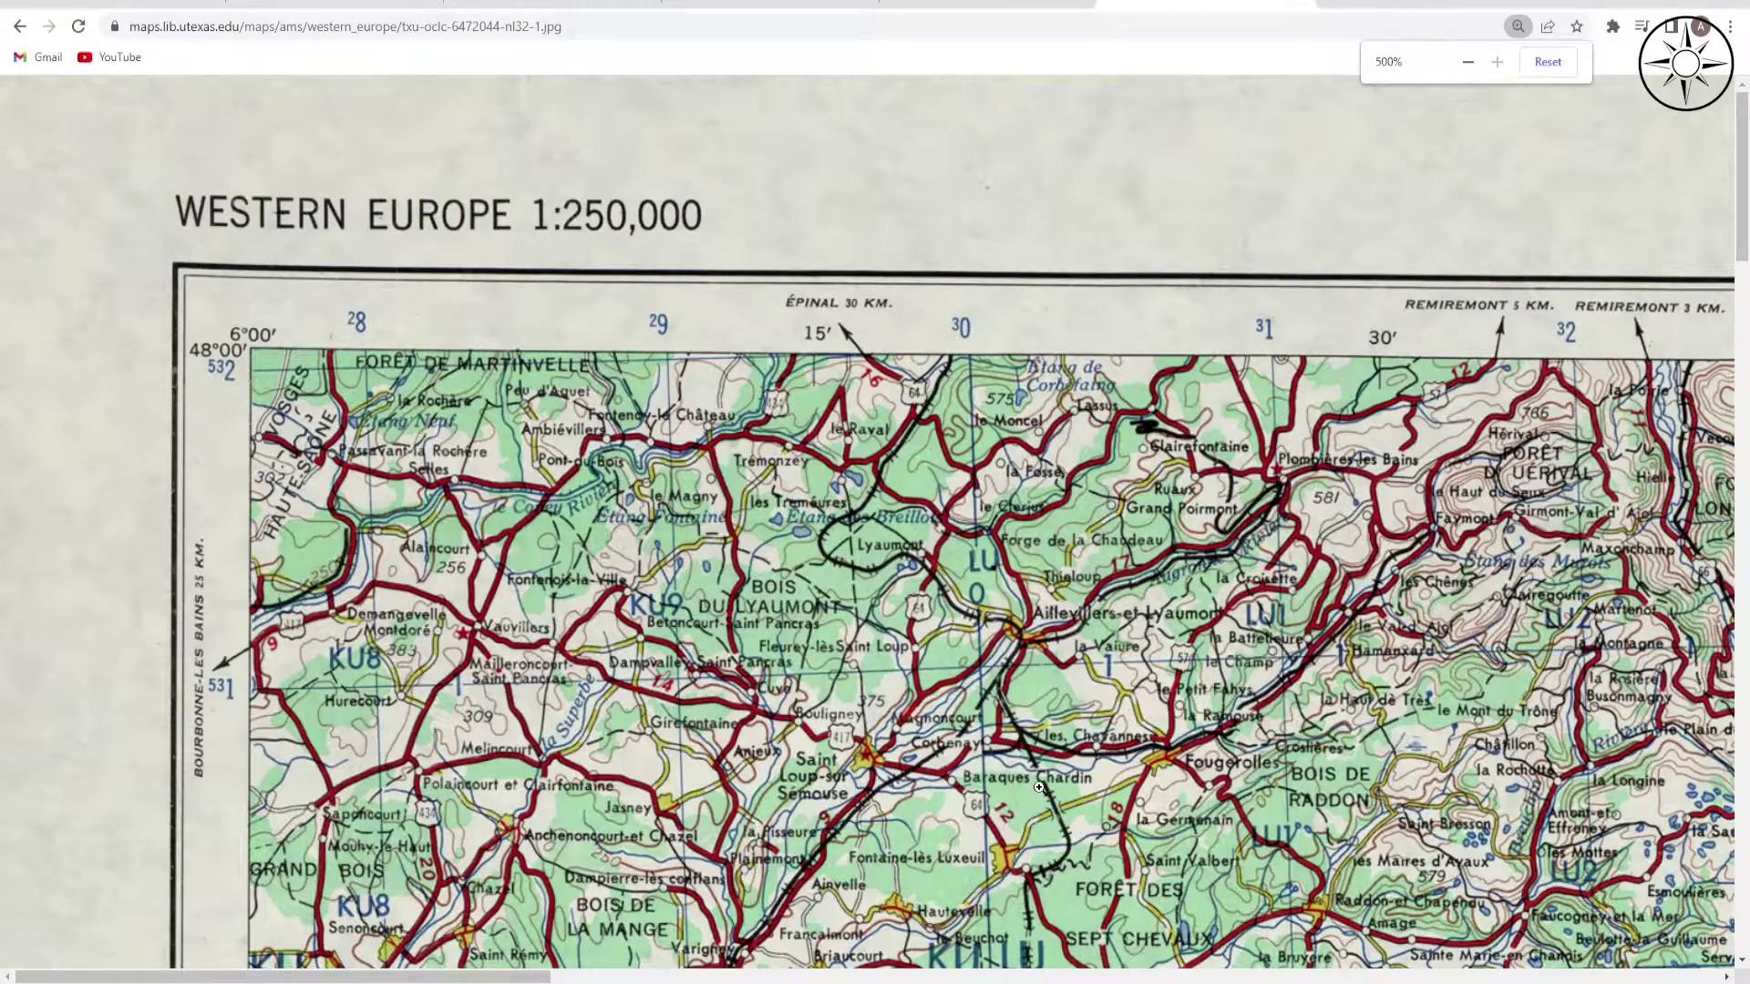
{"action": "scroll", "coordinate": [896, 627], "scroll_direction": "down", "scroll_amount": 4, "text": "ctrl"}
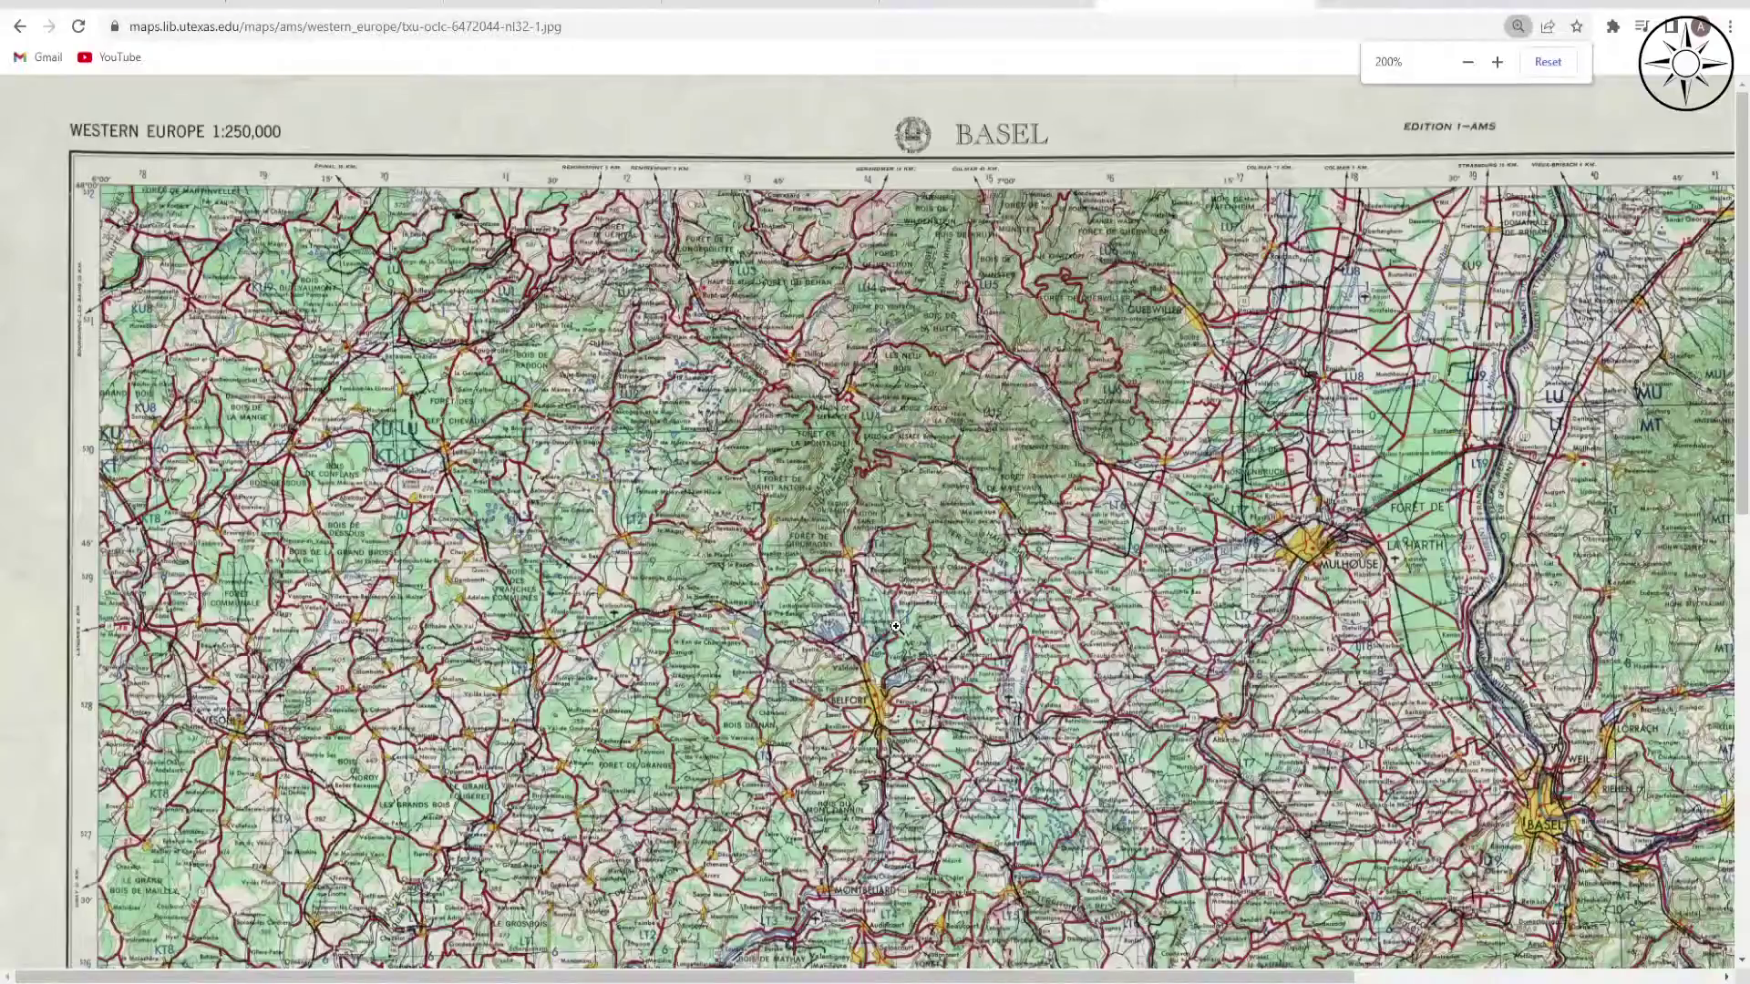
{"action": "scroll", "coordinate": [1112, 418], "scroll_direction": "down", "scroll_amount": 2, "text": "ctrl"}
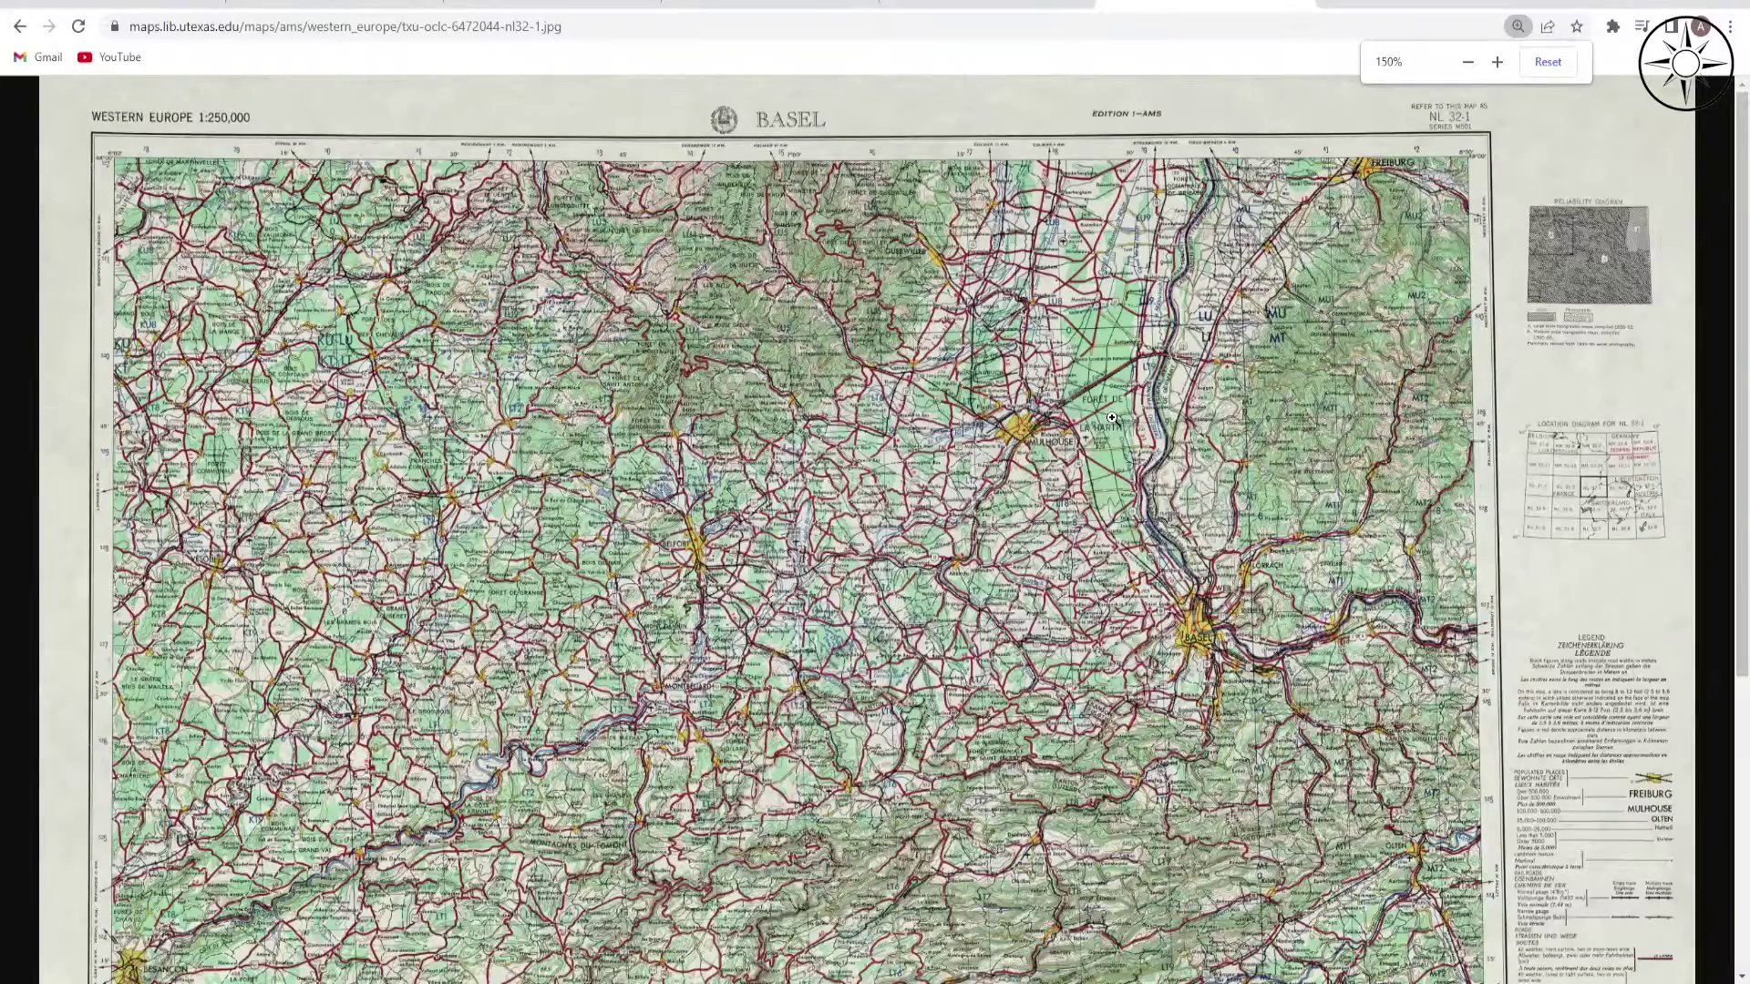
{"action": "scroll", "coordinate": [1049, 416], "scroll_direction": "down", "scroll_amount": 1, "text": "ctrl"}
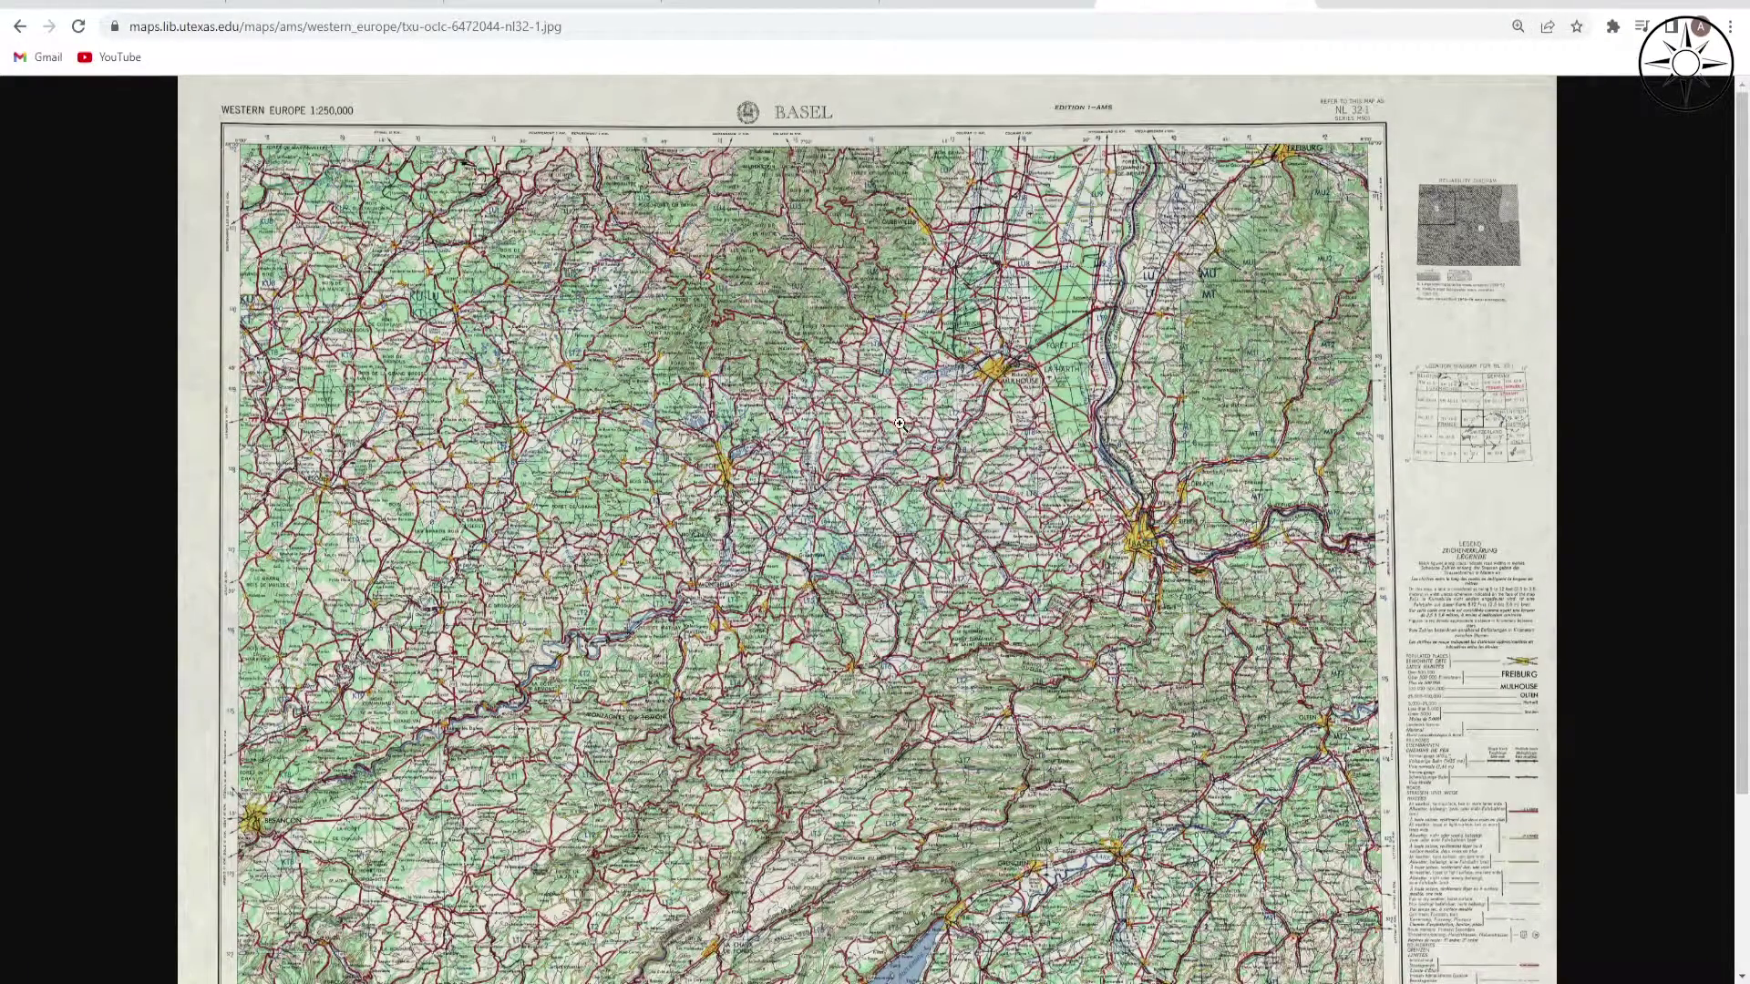
- Save the Basel map as txu-oclc-6472044-nl32-1 JPEG in topo_maps and open it in an image viewer
{"action": "right_click", "coordinate": [873, 425]}
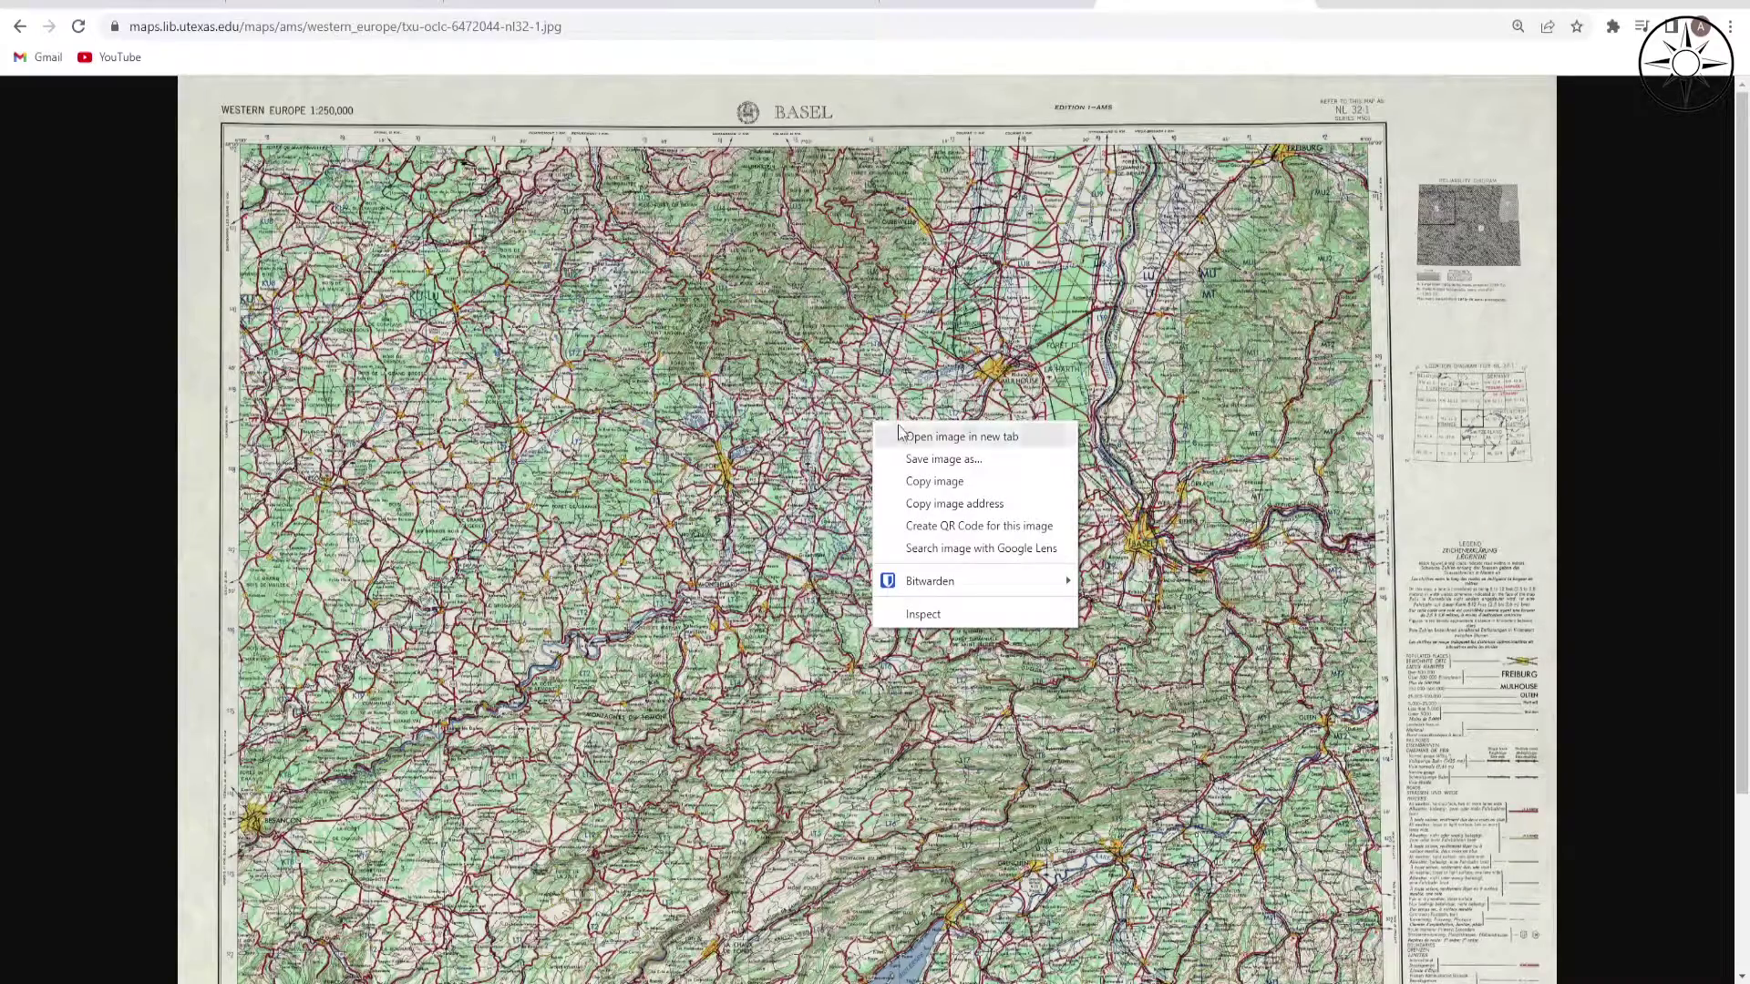
{"action": "left_click", "coordinate": [1004, 456]}
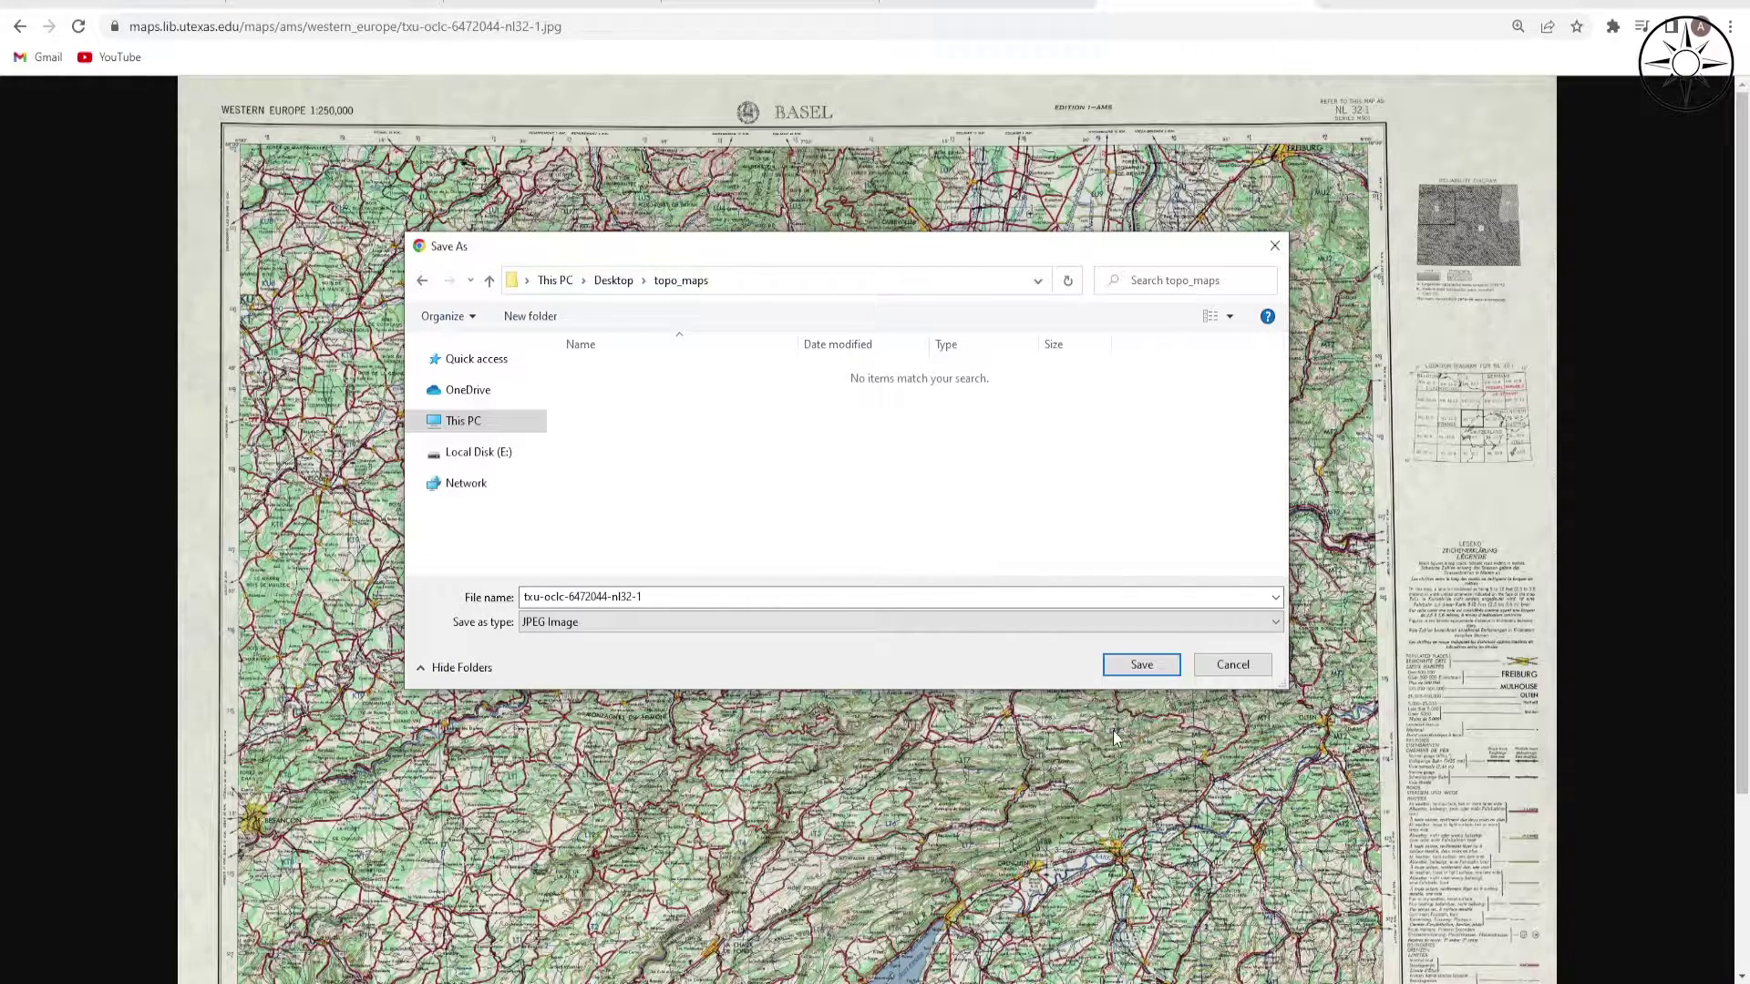
{"action": "left_click", "coordinate": [1141, 664]}
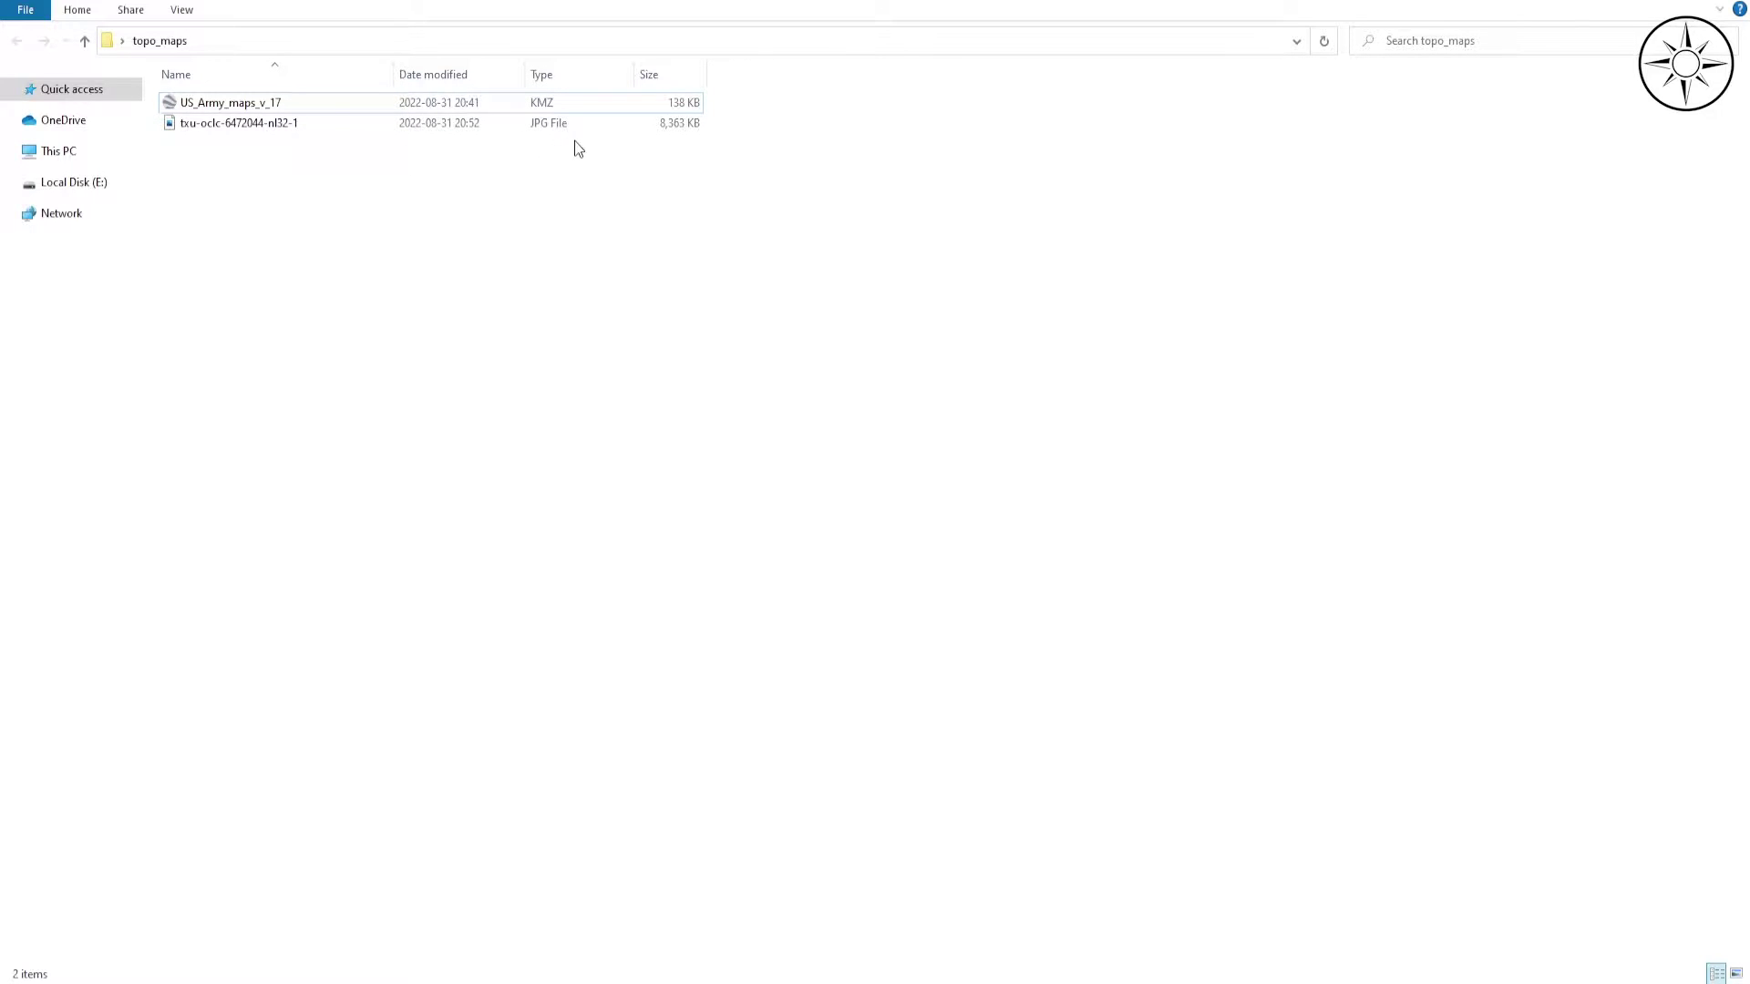
{"action": "double_click", "coordinate": [492, 124]}
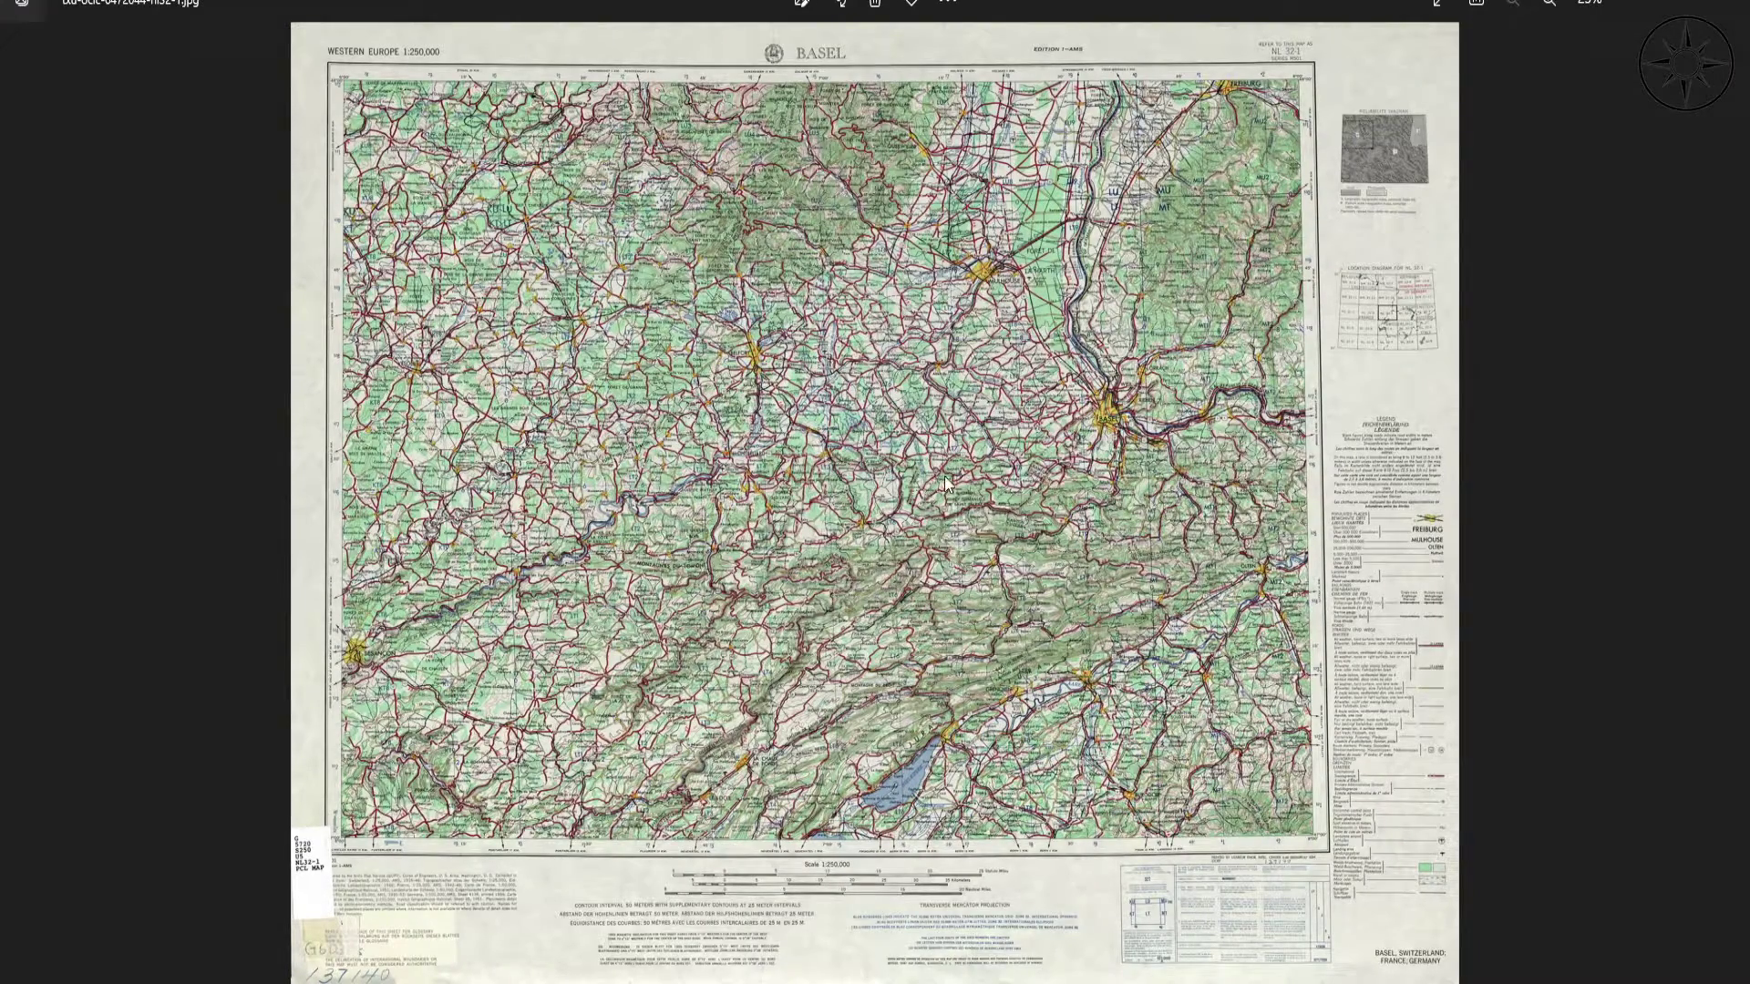
{"action": "scroll", "coordinate": [873, 478], "scroll_direction": "up", "scroll_amount": 3}
{"action": "scroll", "coordinate": [873, 478], "scroll_direction": "up", "scroll_amount": 5}
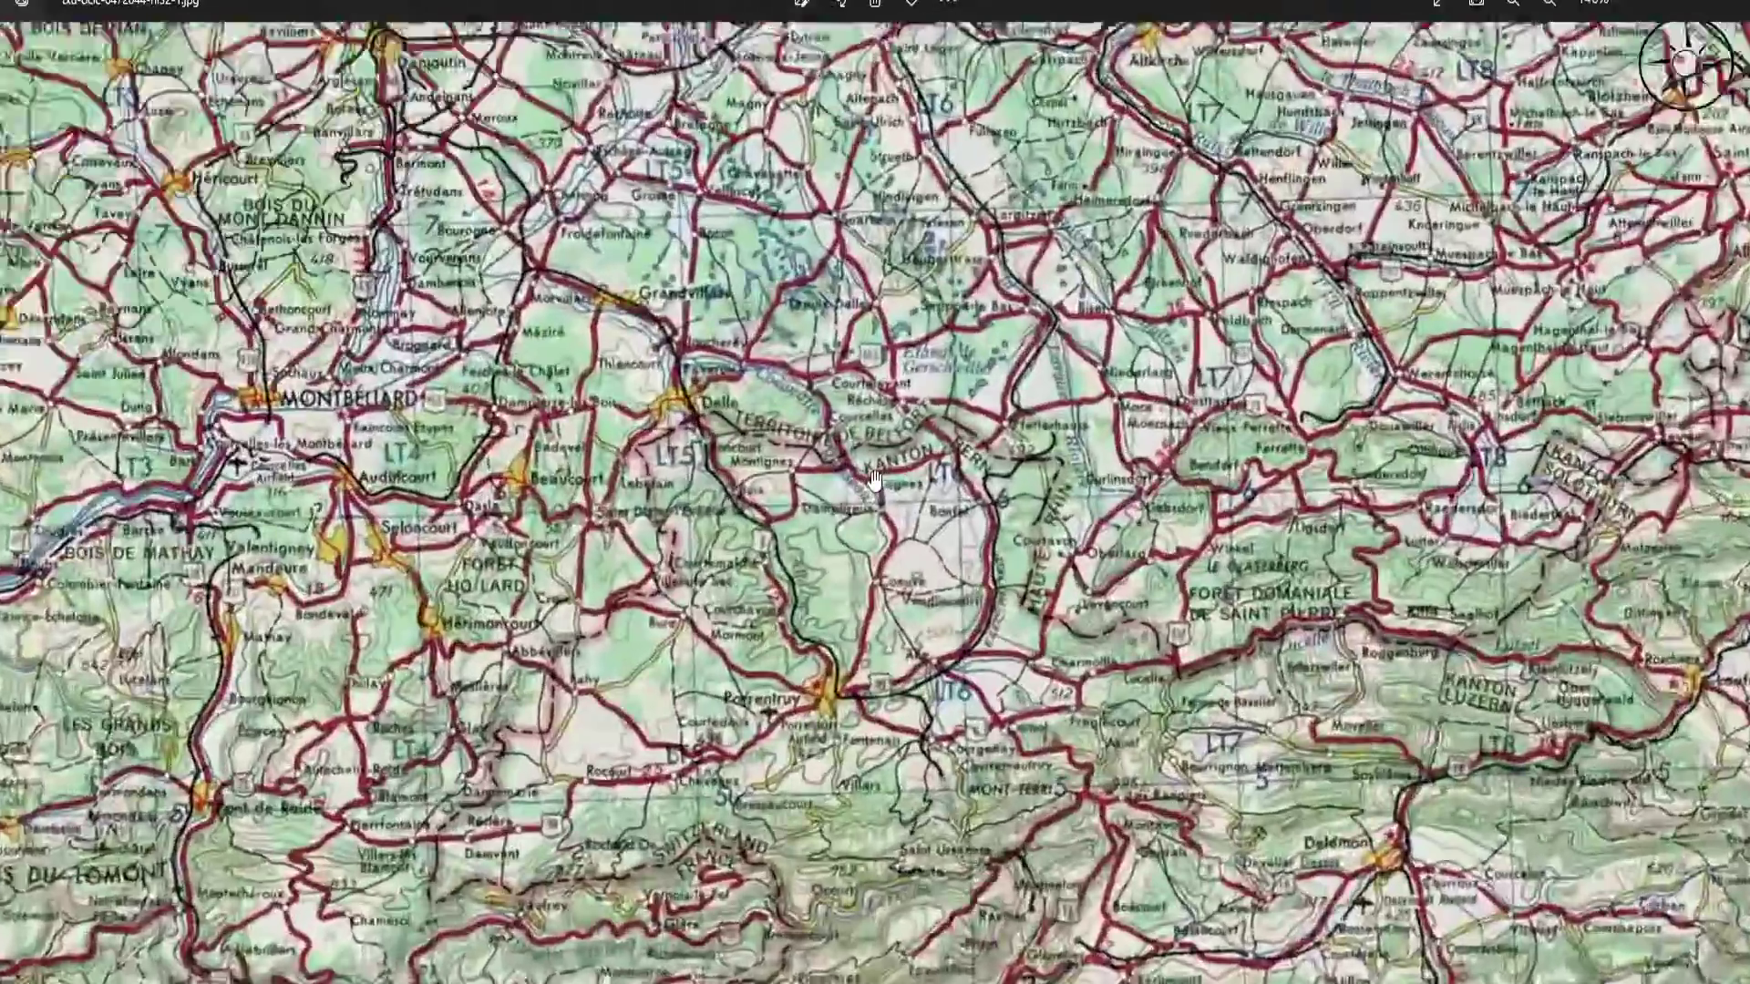
{"action": "scroll", "coordinate": [816, 461], "scroll_direction": "down", "scroll_amount": 5}
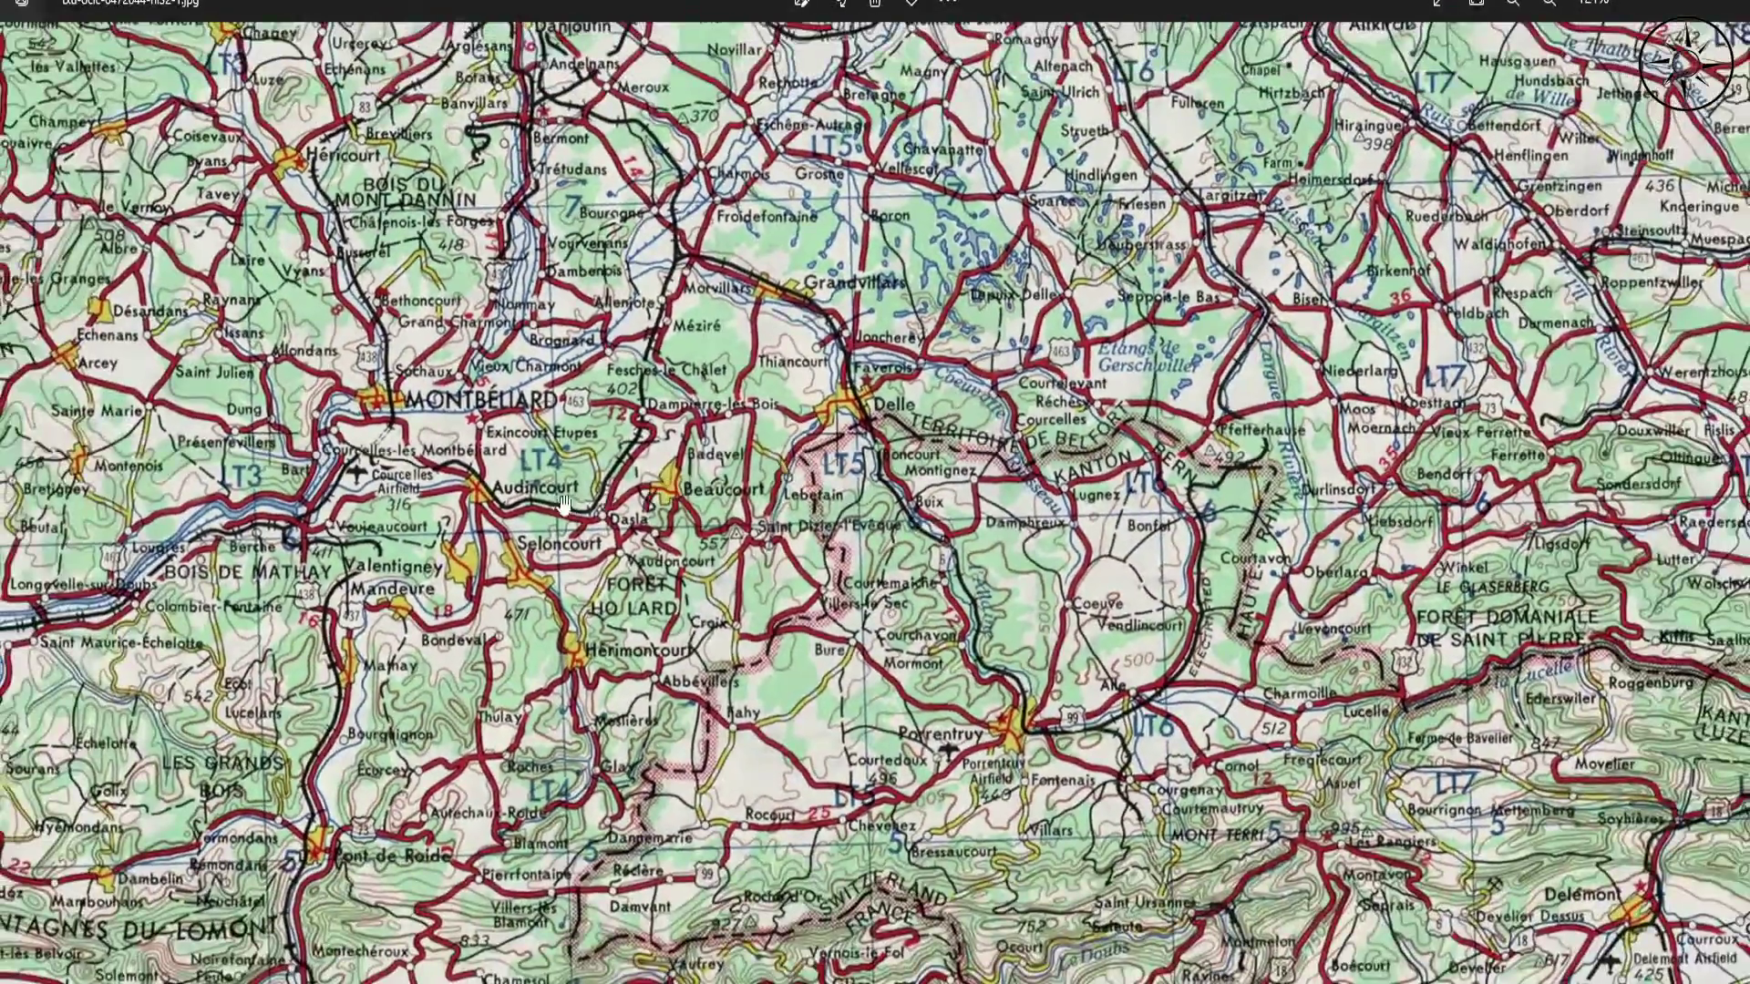
{"action": "scroll", "coordinate": [837, 419], "scroll_direction": "down", "scroll_amount": 5}
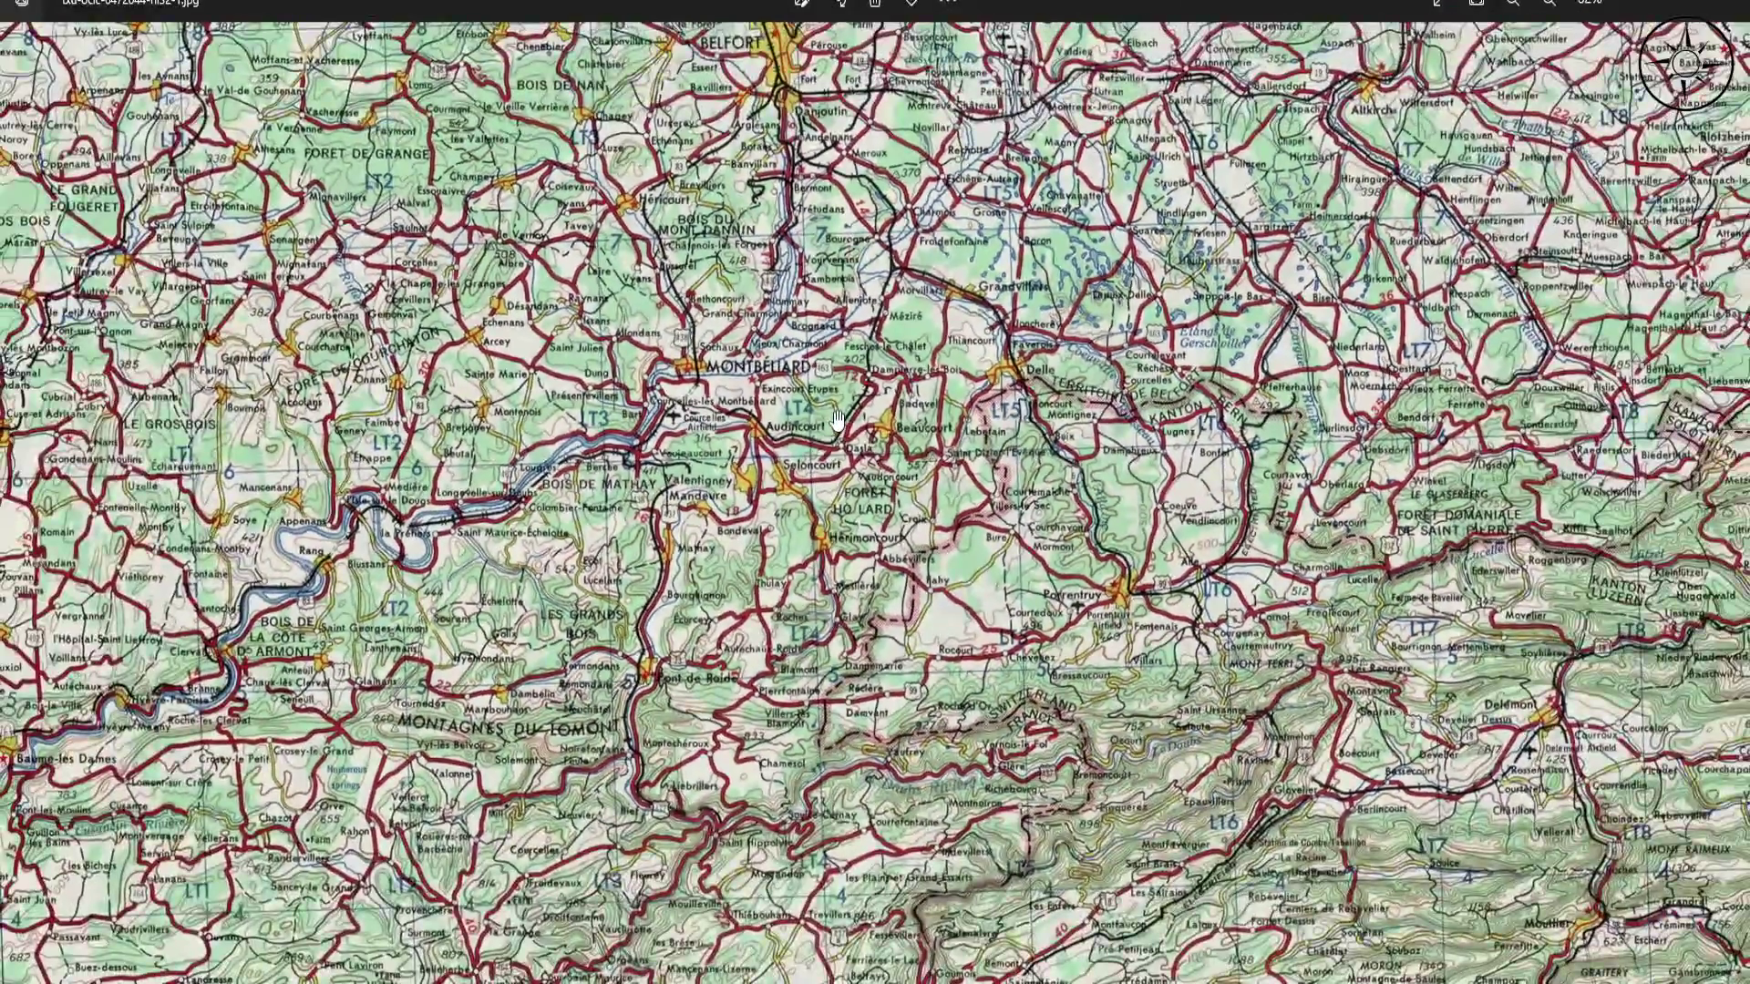
{"action": "scroll", "coordinate": [832, 419], "scroll_direction": "up", "scroll_amount": 1}
{"action": "scroll", "coordinate": [833, 419], "scroll_direction": "down", "scroll_amount": 3}
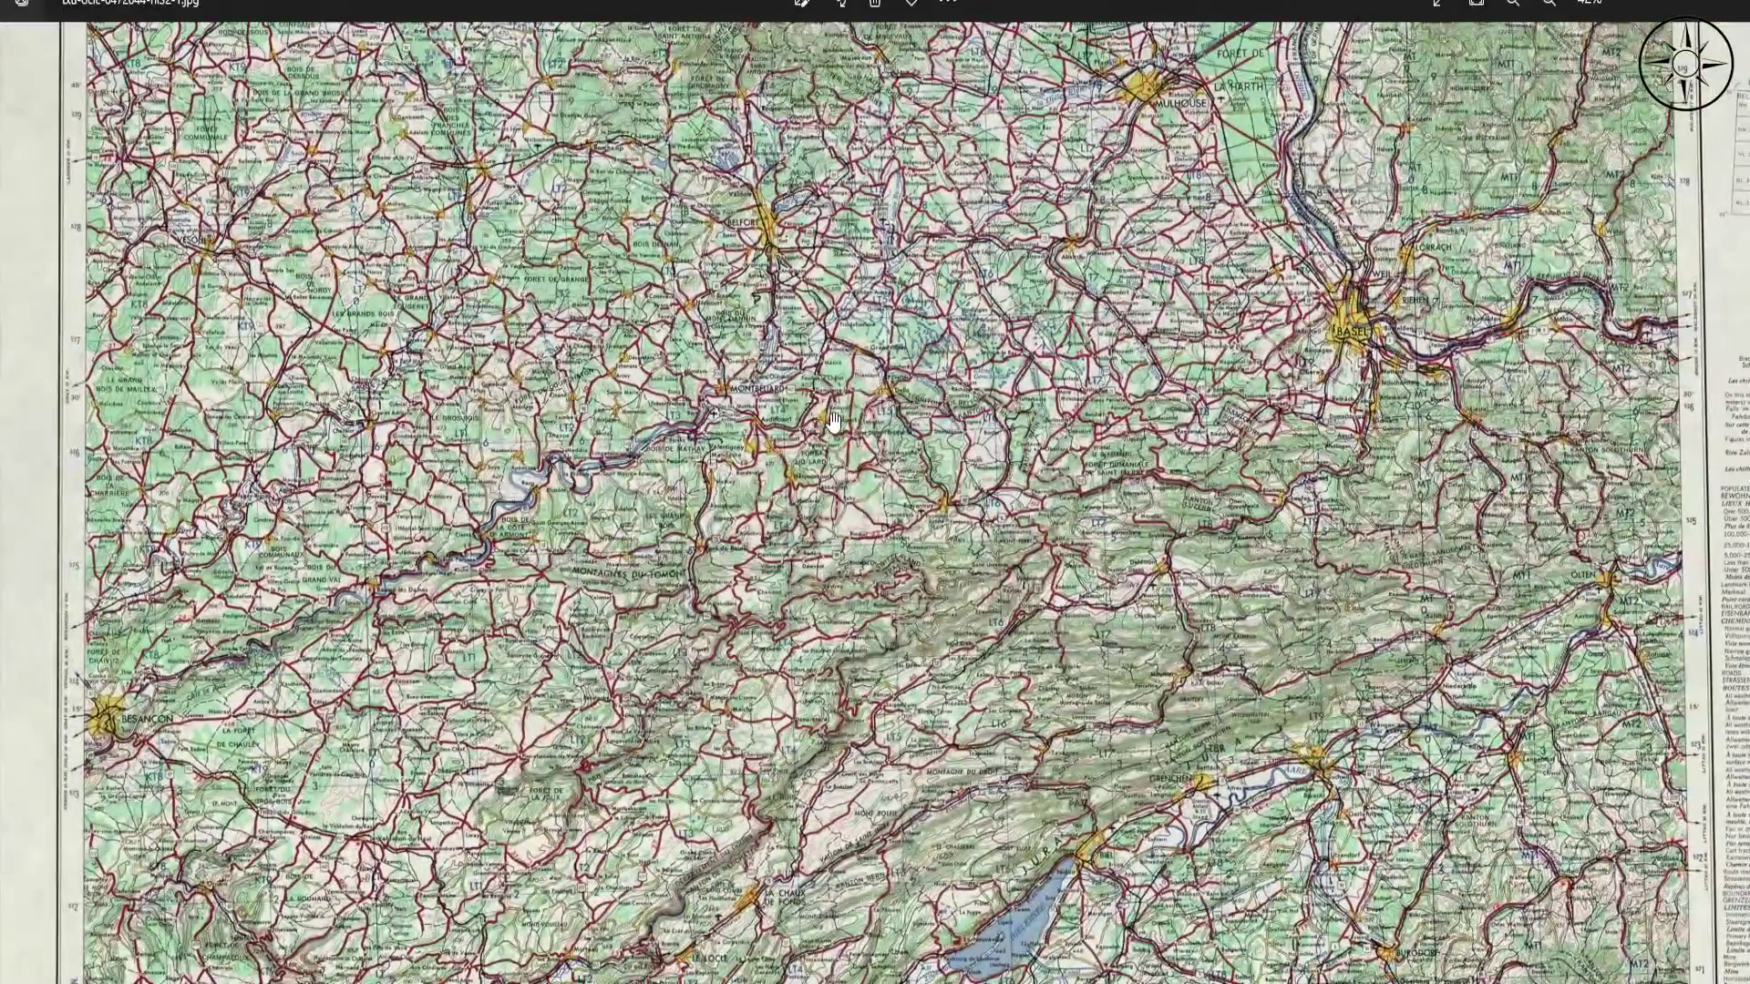
{"action": "scroll", "coordinate": [833, 419], "scroll_direction": "up", "scroll_amount": 1}
{"action": "scroll", "coordinate": [832, 419], "scroll_direction": "down", "scroll_amount": 1}
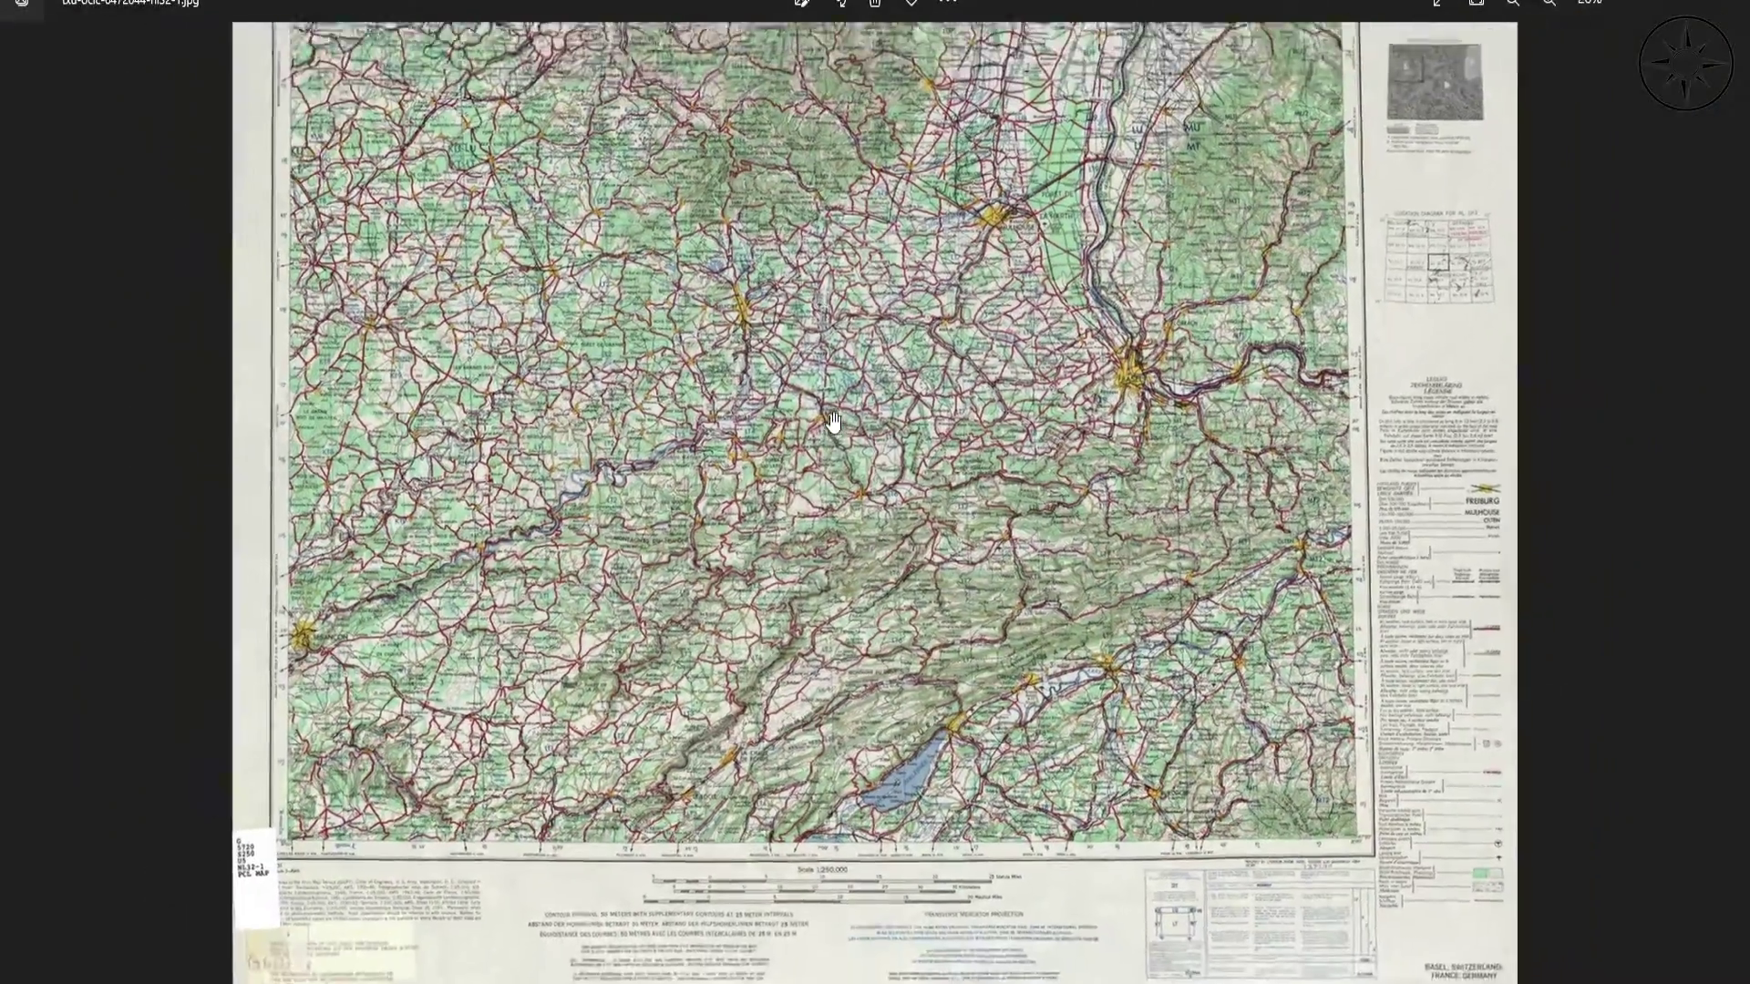